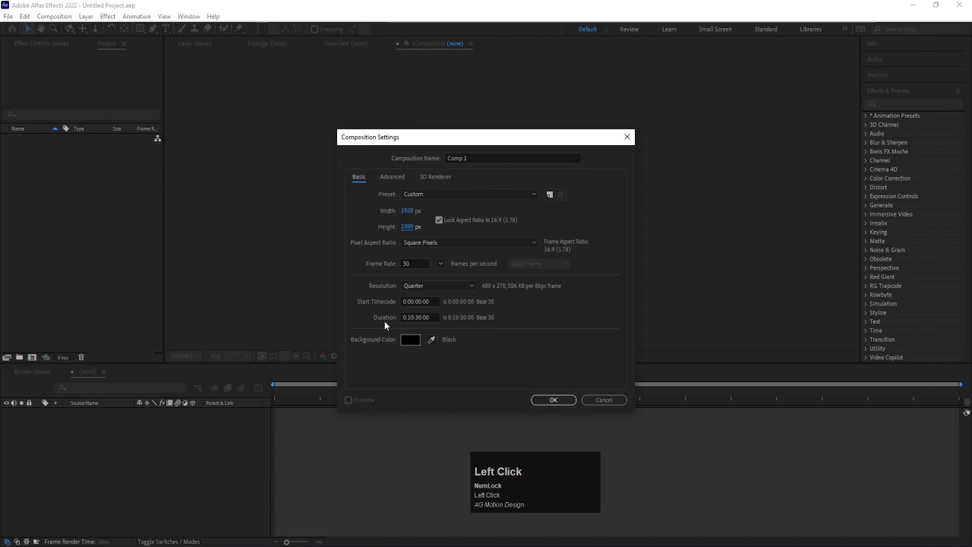
Create the composition with a duration of 0:00:30:00 and a white background
{"action": "left_click", "coordinate": [409, 317]}
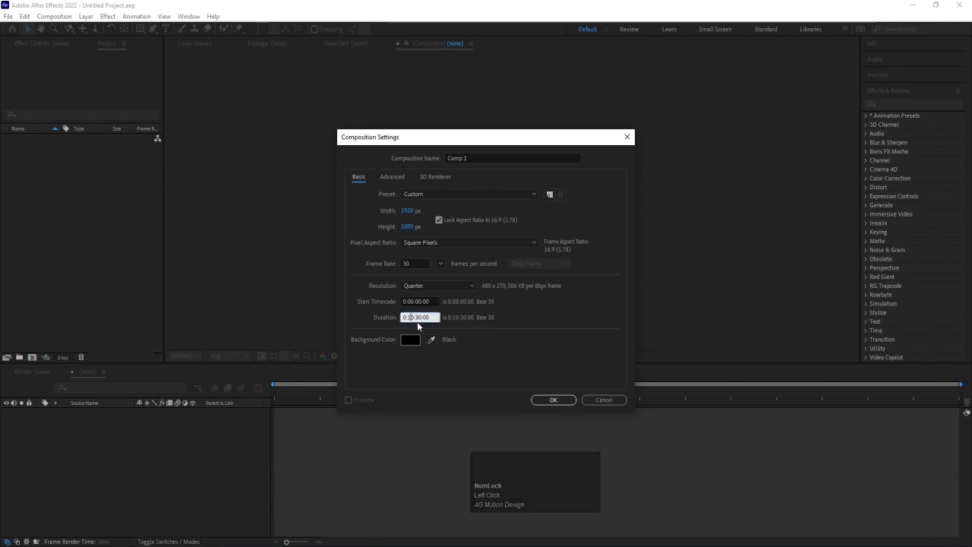
{"action": "type", "text": "0"}
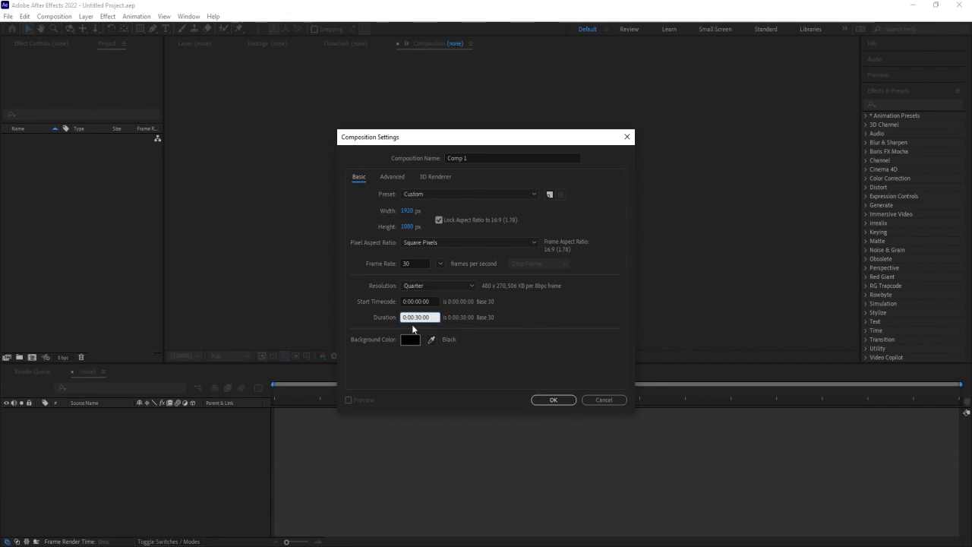
{"action": "left_click", "coordinate": [410, 339]}
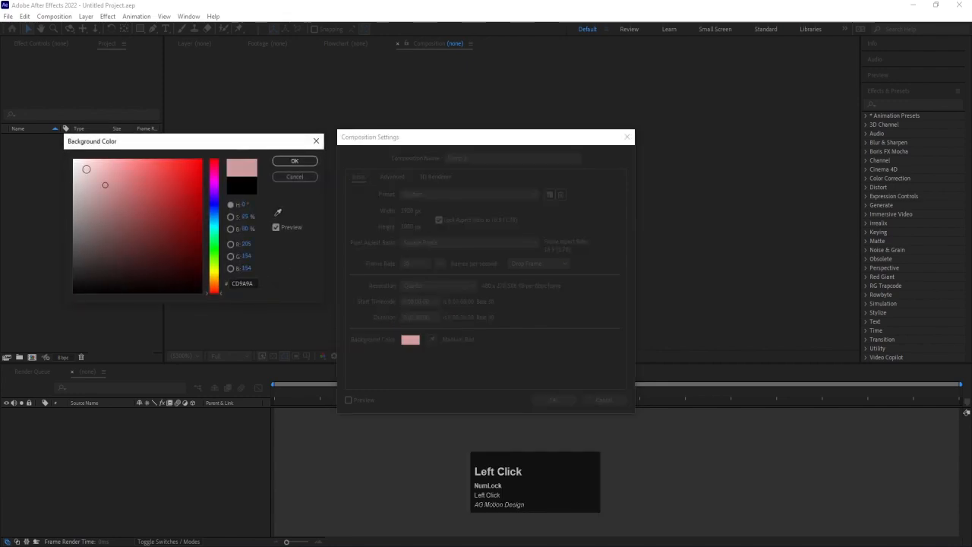
{"action": "left_click_drag", "start_coordinate": [85, 169], "coordinate": [74, 159]}
{"action": "left_click", "coordinate": [281, 162]}
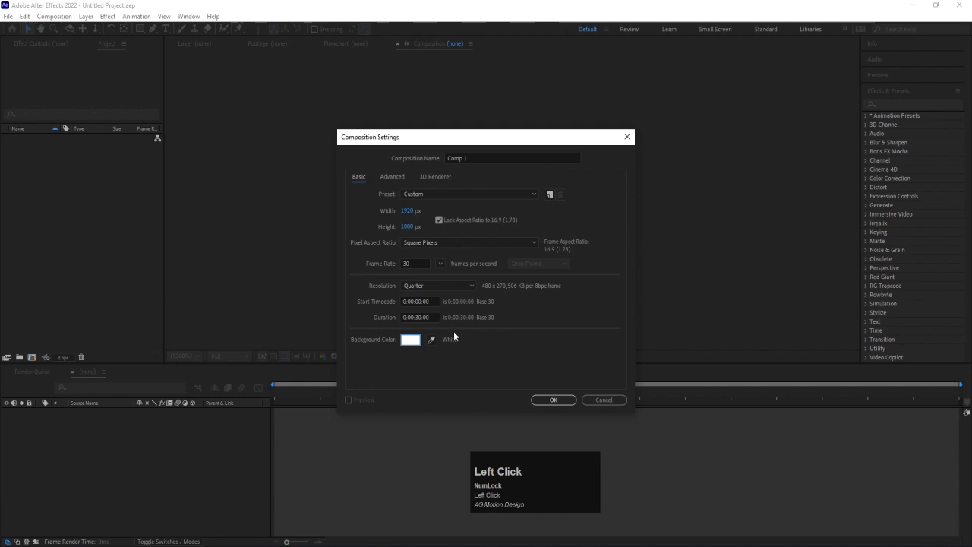
{"action": "left_click", "coordinate": [418, 315]}
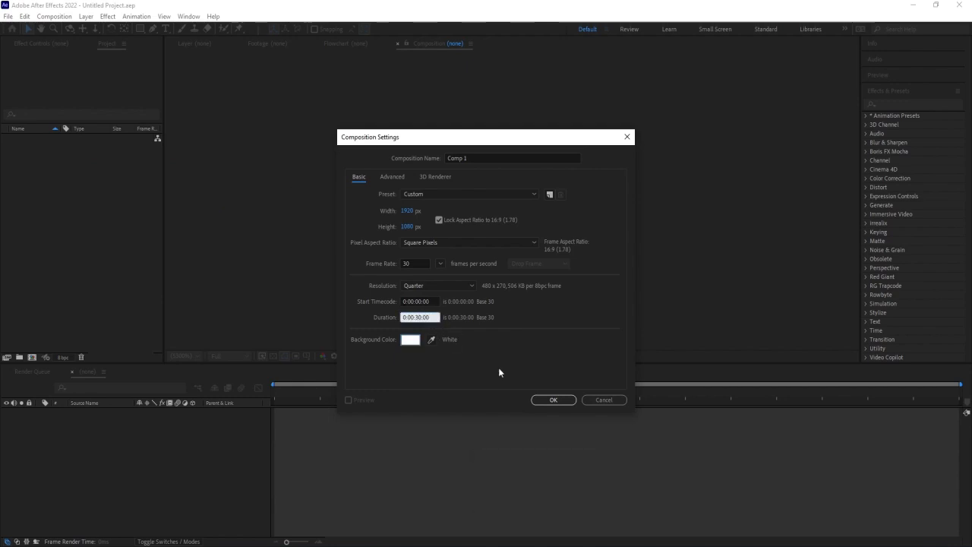
{"action": "left_click", "coordinate": [564, 403]}
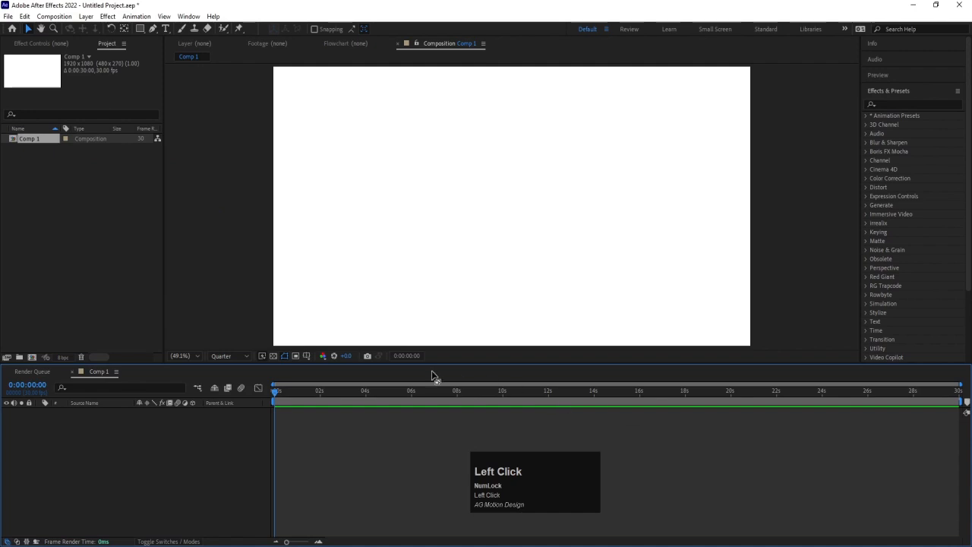
Show the Title/Action Safe guides over the composition view
{"action": "left_click", "coordinate": [307, 356]}
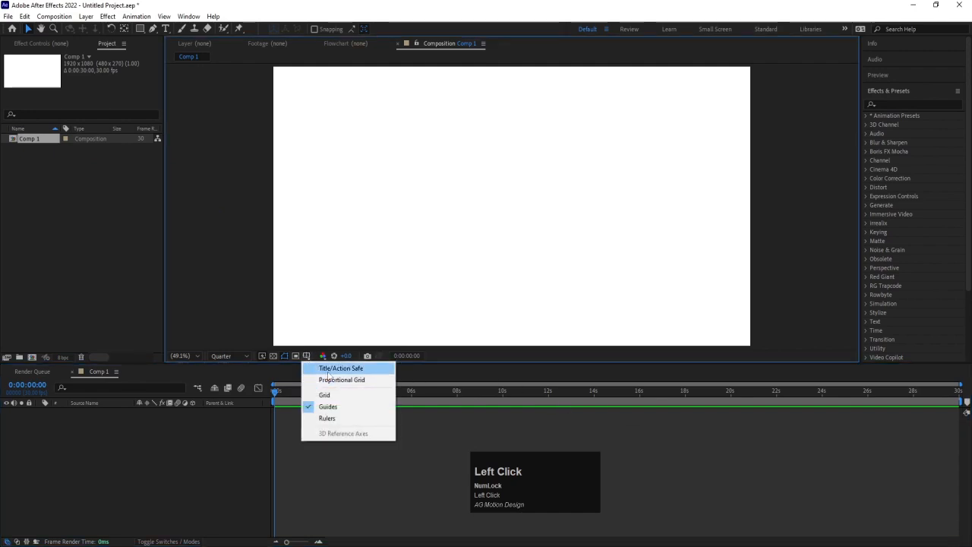
{"action": "left_click", "coordinate": [334, 368]}
{"action": "left_click", "coordinate": [108, 438]}
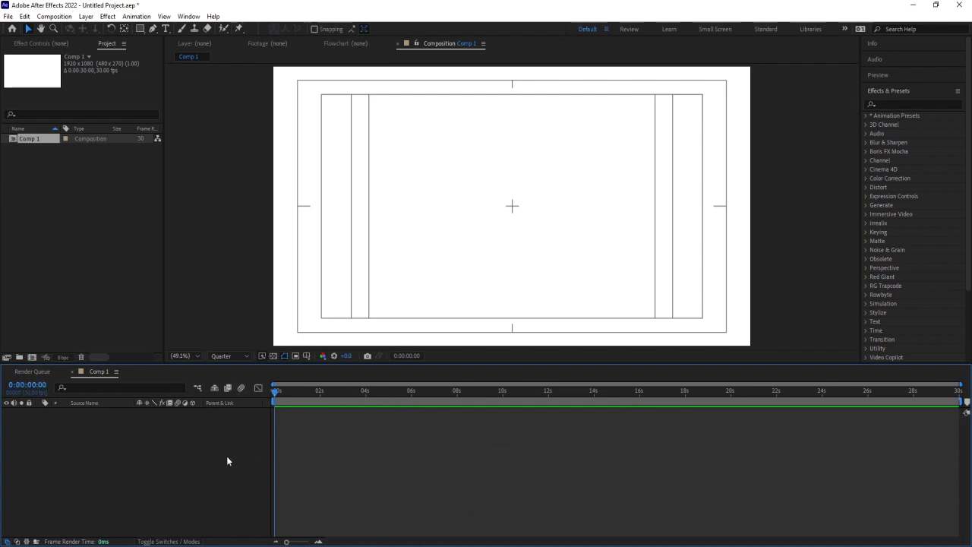
Close the Render Queue so that only the Comp 1 timeline stays open beside the project
{"action": "left_click", "coordinate": [28, 375]}
{"action": "left_click", "coordinate": [100, 372]}
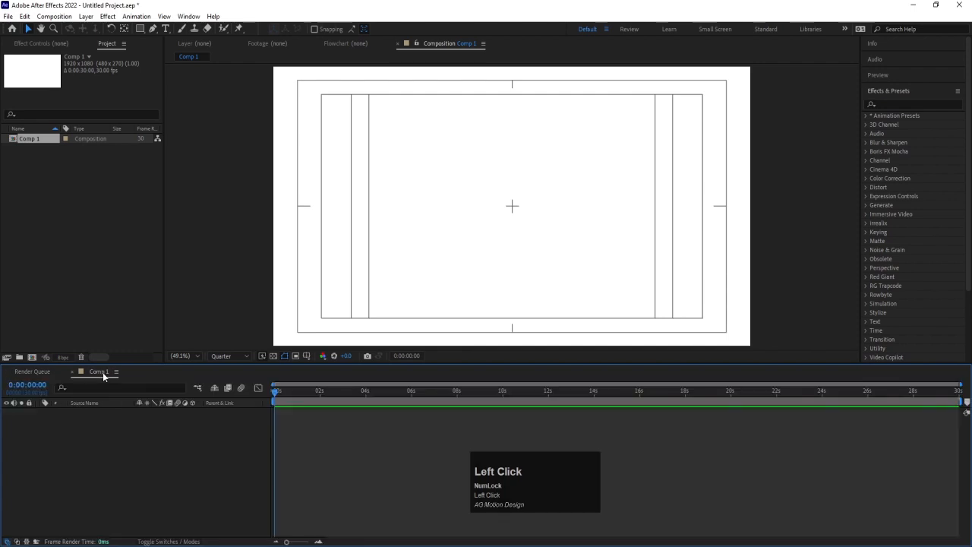
{"action": "left_click", "coordinate": [6, 373]}
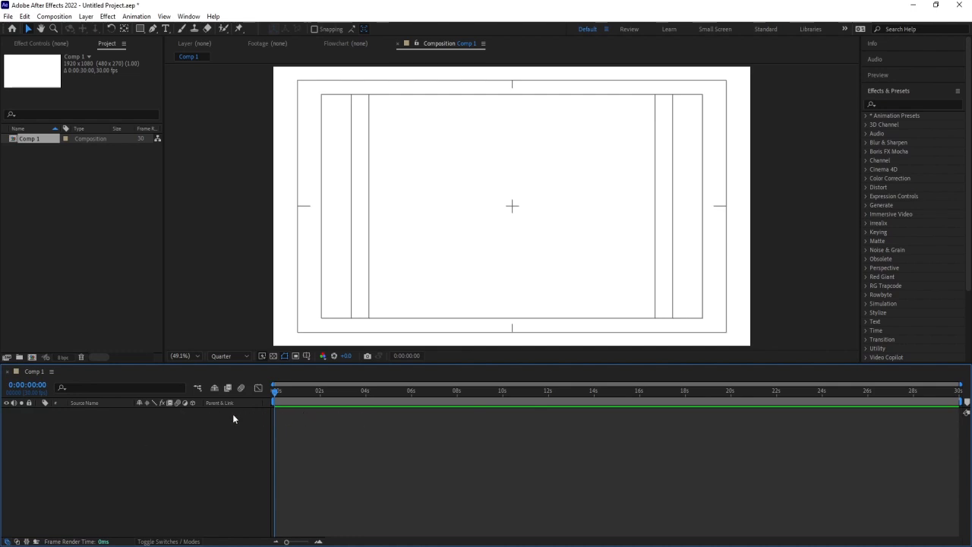
{"action": "left_click", "coordinate": [138, 449]}
{"action": "left_click", "coordinate": [365, 441]}
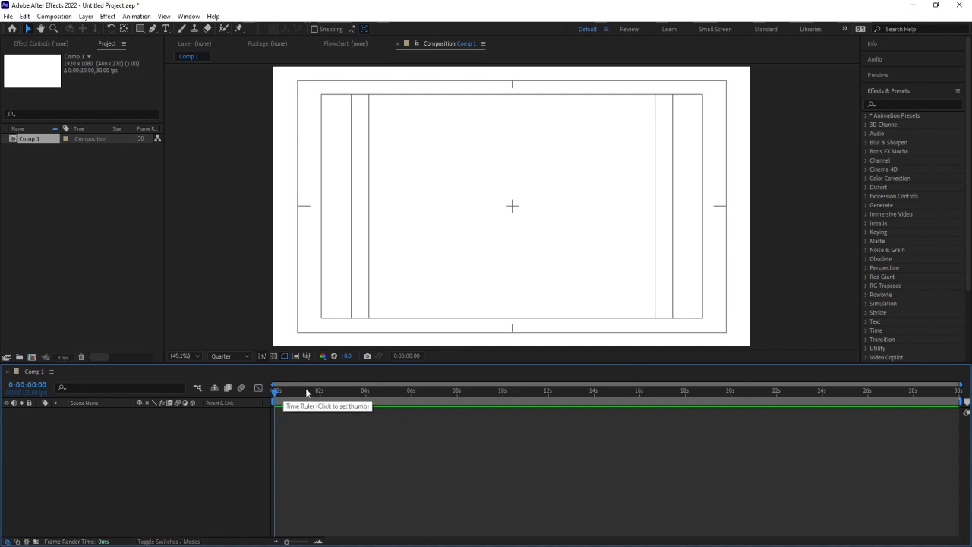
Import the PNG sequence starting with aa0000.png from the Animation folder as footage and add it to the Comp 1 timeline
{"action": "left_click", "coordinate": [96, 211]}
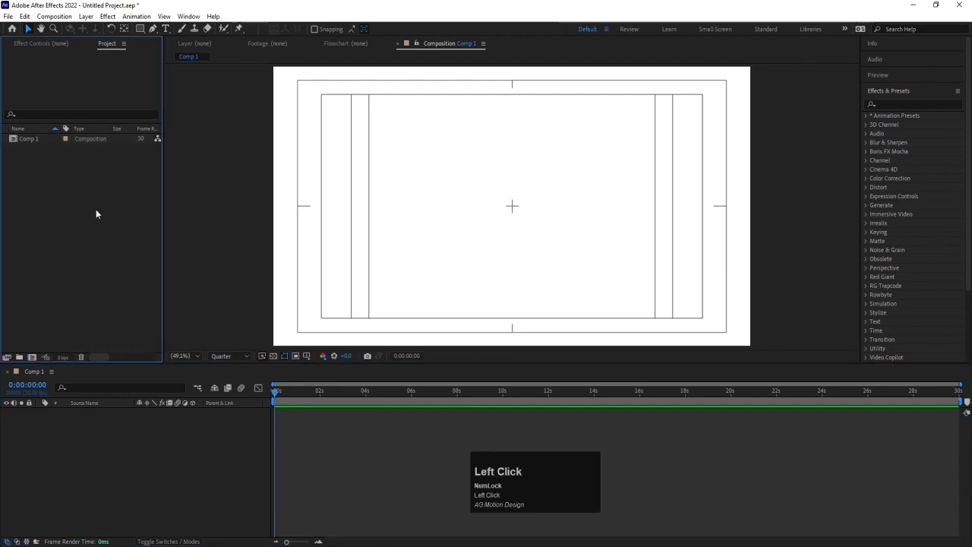
{"action": "double_click", "coordinate": [95, 211]}
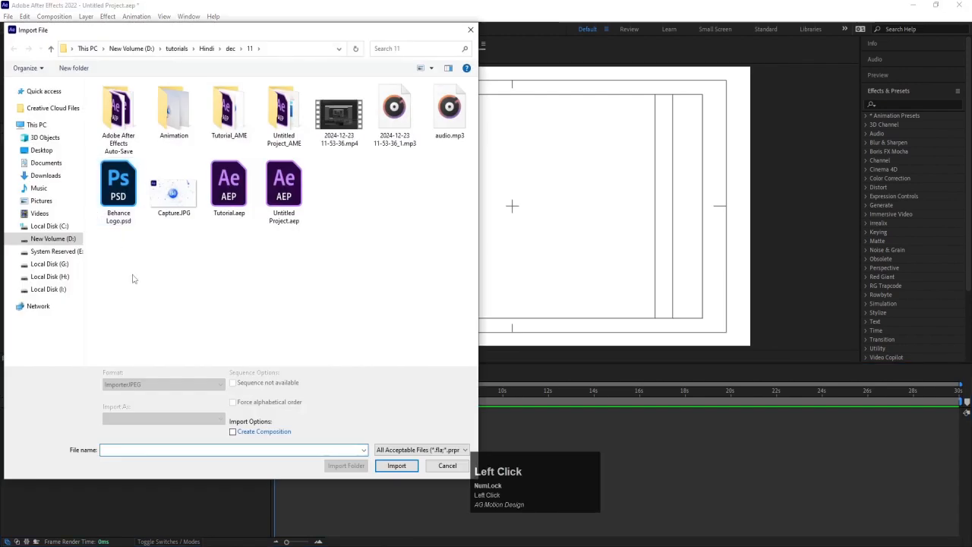
{"action": "double_click", "coordinate": [174, 114]}
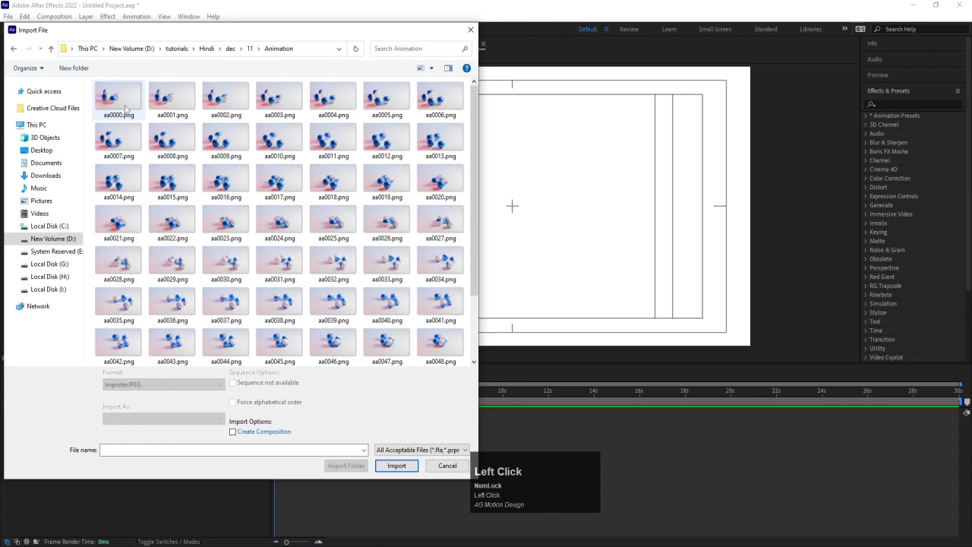
{"action": "left_click", "coordinate": [126, 109]}
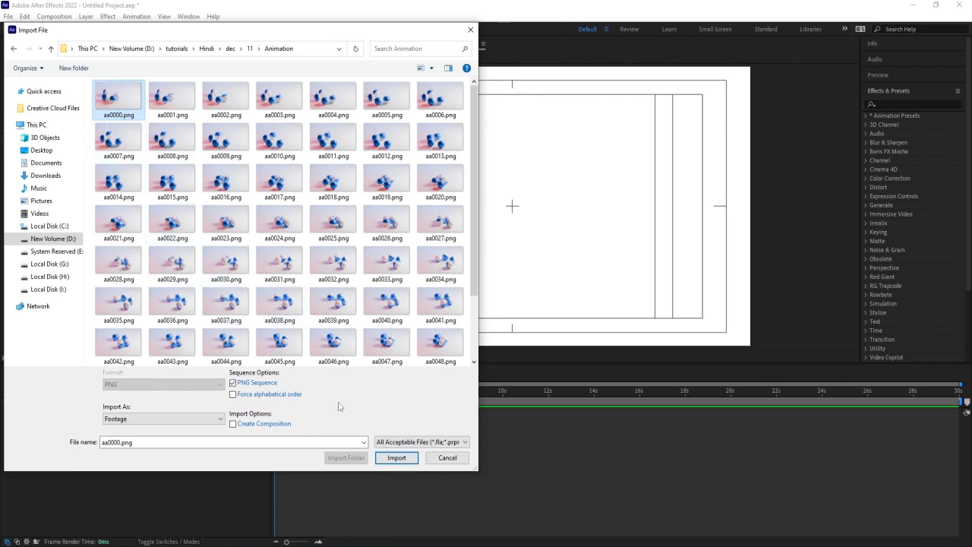
{"action": "left_click", "coordinate": [393, 457]}
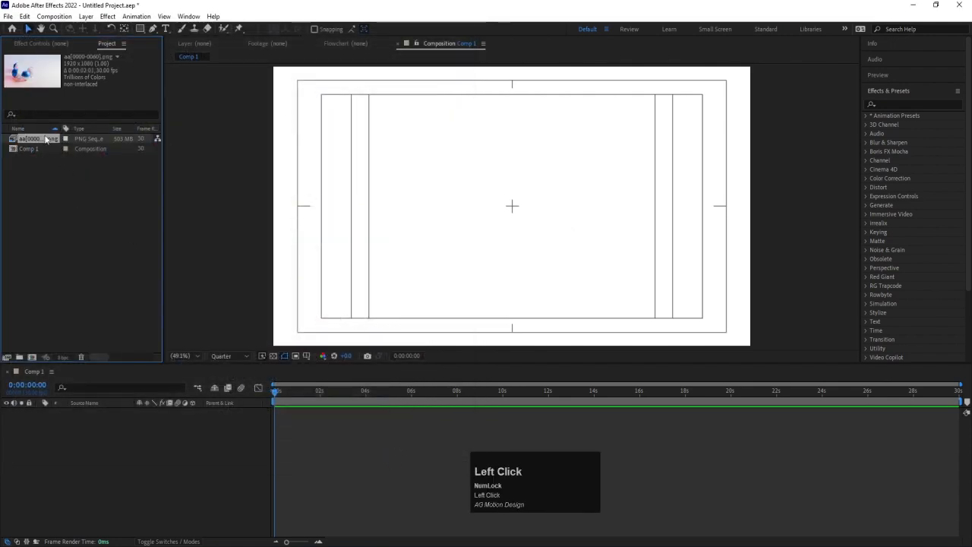
{"action": "left_click_drag", "start_coordinate": [47, 140], "coordinate": [146, 429]}
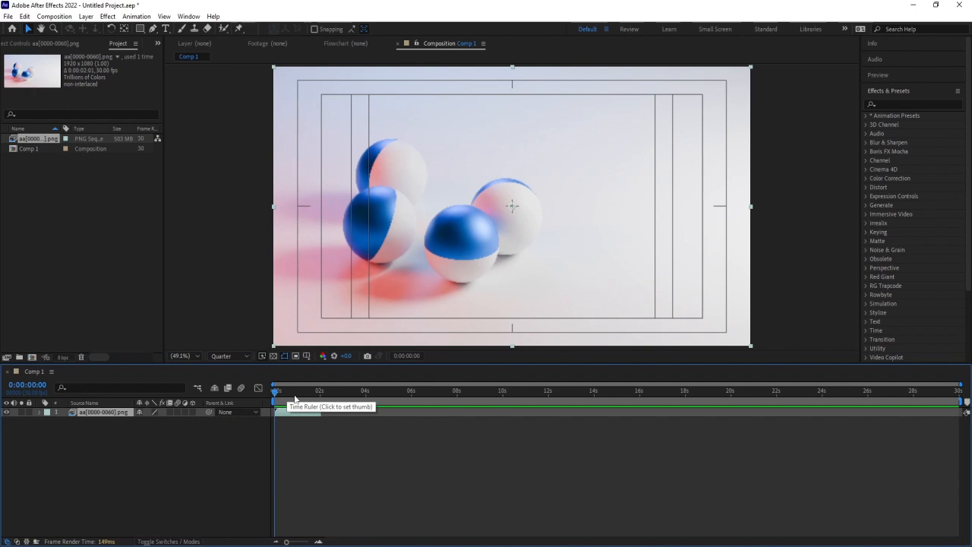
Preview the ball animation from the first frame and scrub through the image sequence in the timeline
{"action": "key", "text": "equal"}
{"action": "key", "text": "equal"}
{"action": "key", "text": "equal"}
{"action": "key", "text": "equal"}
{"action": "key", "text": "equal"}
{"action": "key", "text": "equal"}
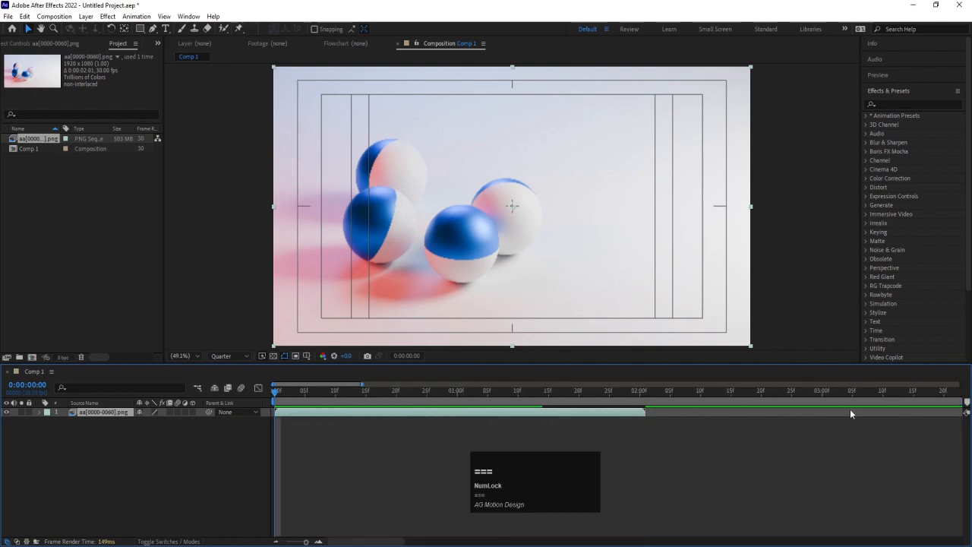
{"action": "key", "text": "minus"}
{"action": "key", "text": "minus"}
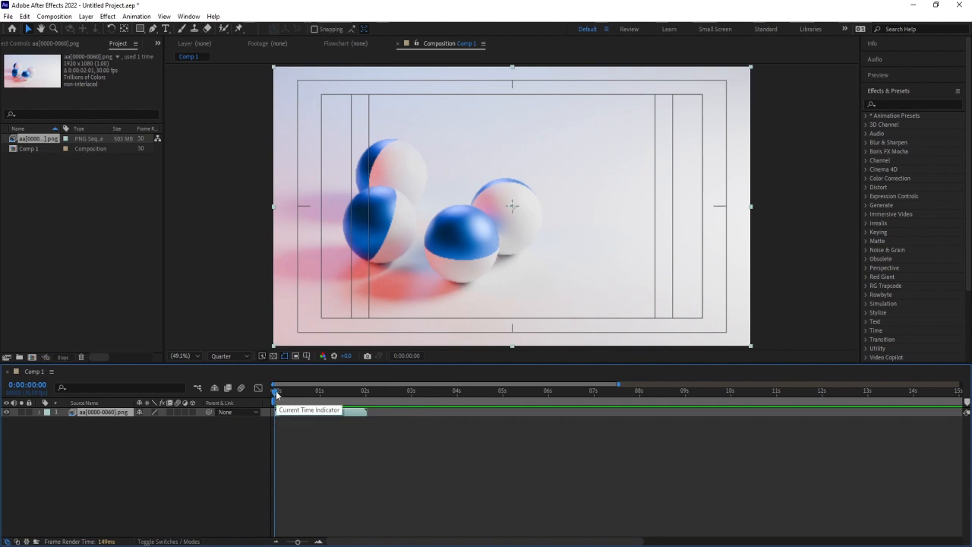
{"action": "mouse_move", "coordinate": [277, 392]}
{"action": "left_mouse_down"}
{"action": "mouse_move", "coordinate": [363, 393]}
{"action": "mouse_move", "coordinate": [276, 397]}
{"action": "left_mouse_up"}
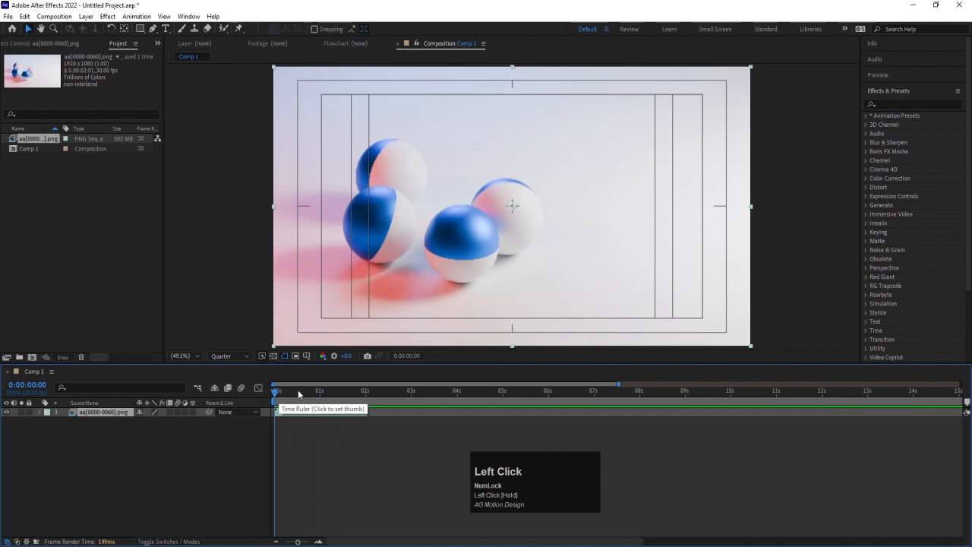
{"action": "key", "text": "space"}
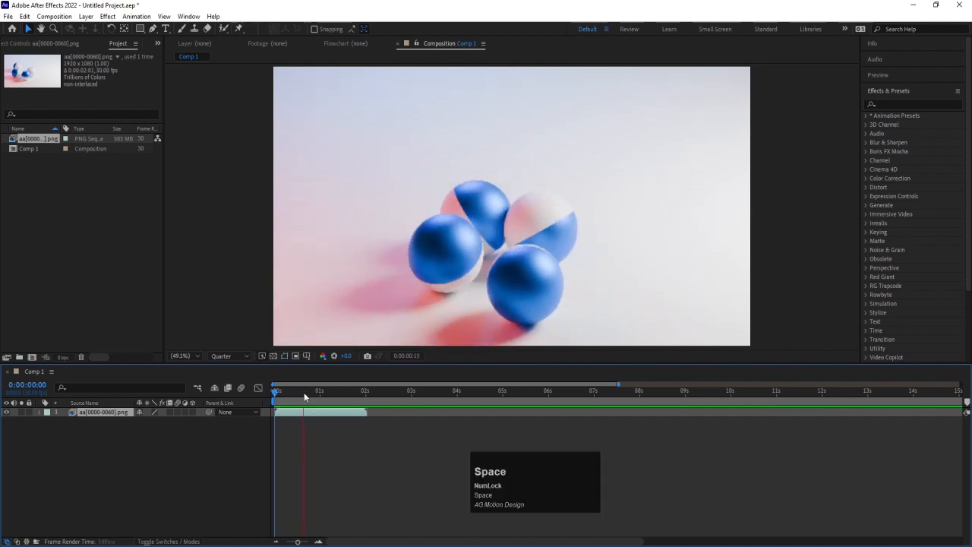
{"action": "key", "text": "space"}
{"action": "left_click_drag", "start_coordinate": [362, 395], "coordinate": [250, 392]}
{"action": "key", "text": "space"}
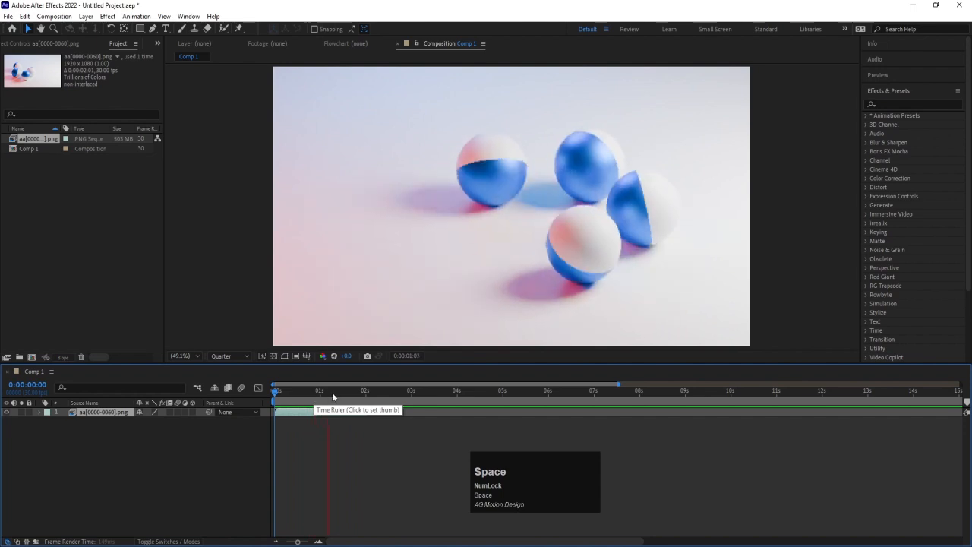
{"action": "left_click", "coordinate": [313, 393]}
{"action": "left_click_drag", "start_coordinate": [310, 395], "coordinate": [146, 411]}
{"action": "left_click", "coordinate": [334, 395]}
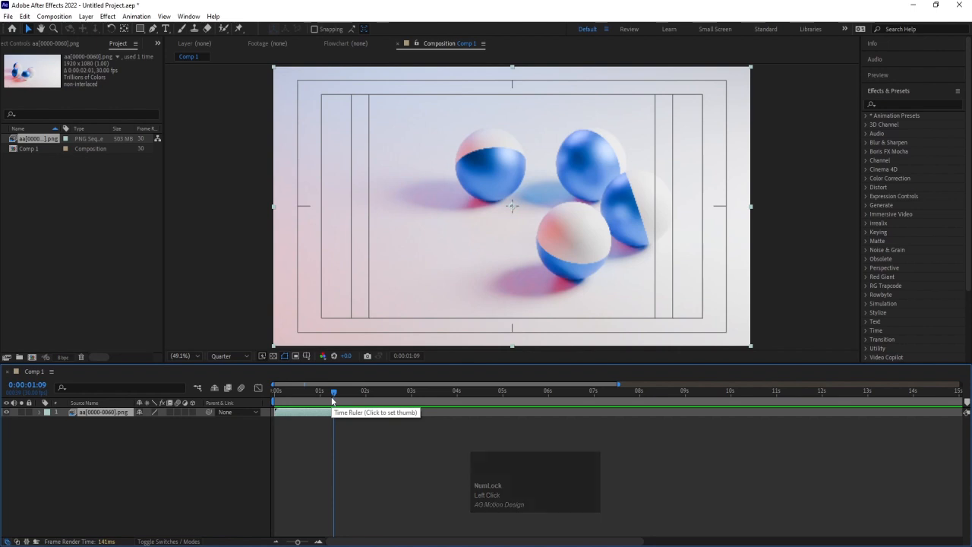
{"action": "left_click_drag", "start_coordinate": [325, 397], "coordinate": [87, 408]}
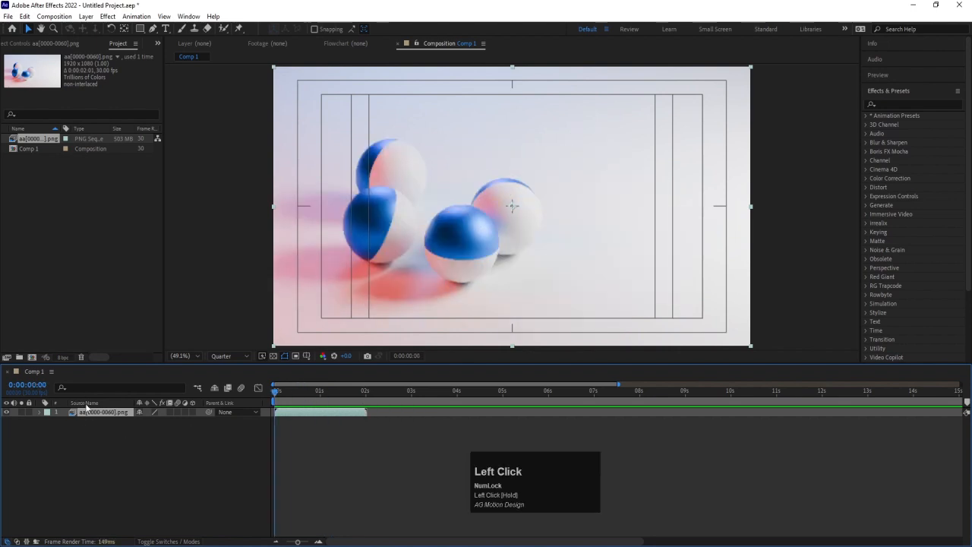
Rename the image sequence layer to Balls Rotating
{"action": "key", "text": "Return"}
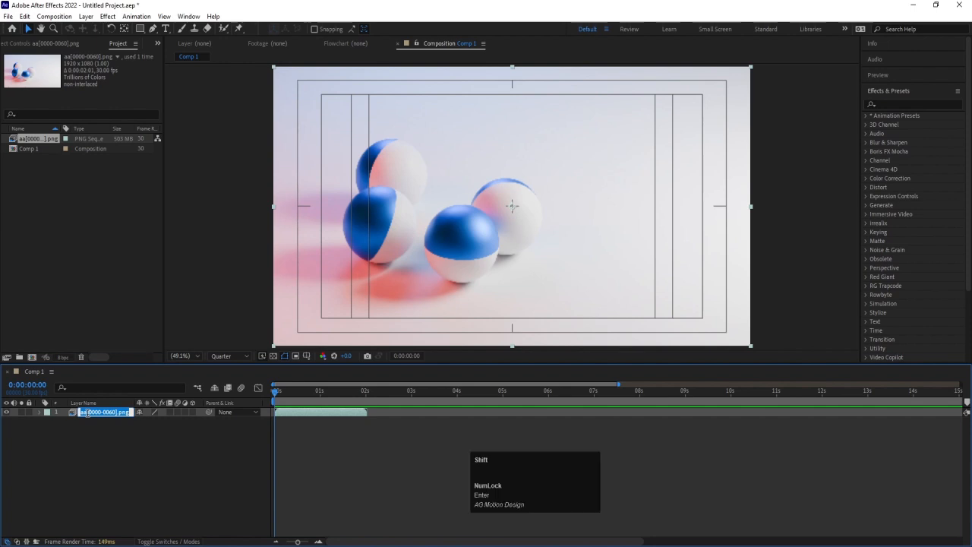
{"action": "type", "text": "Balls Ro"}
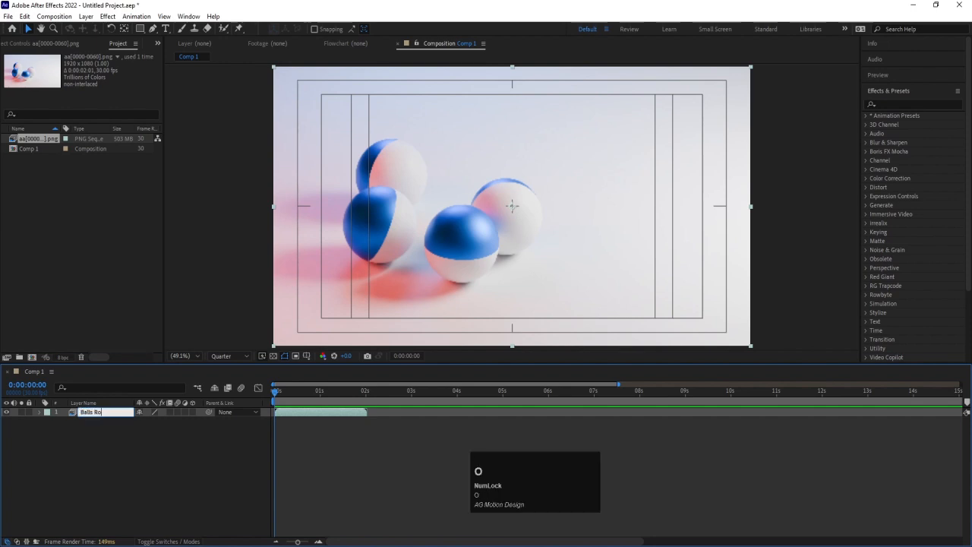
{"action": "type", "text": "tating"}
{"action": "key", "text": "Return"}
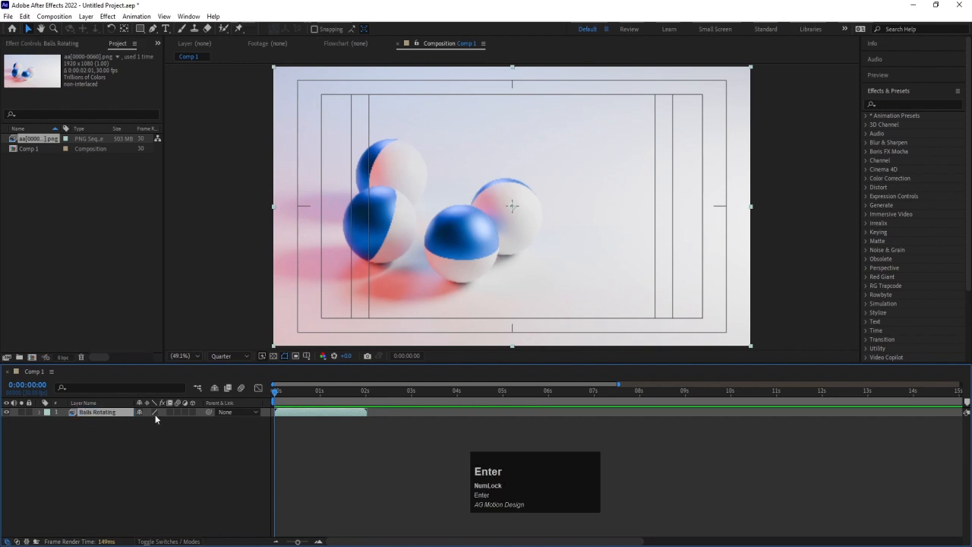
Play the composition from the start to beyond the end of the Balls Rotating layer, then return to the first frame
{"action": "key", "text": "minus"}
{"action": "key", "text": "Num_Lock"}
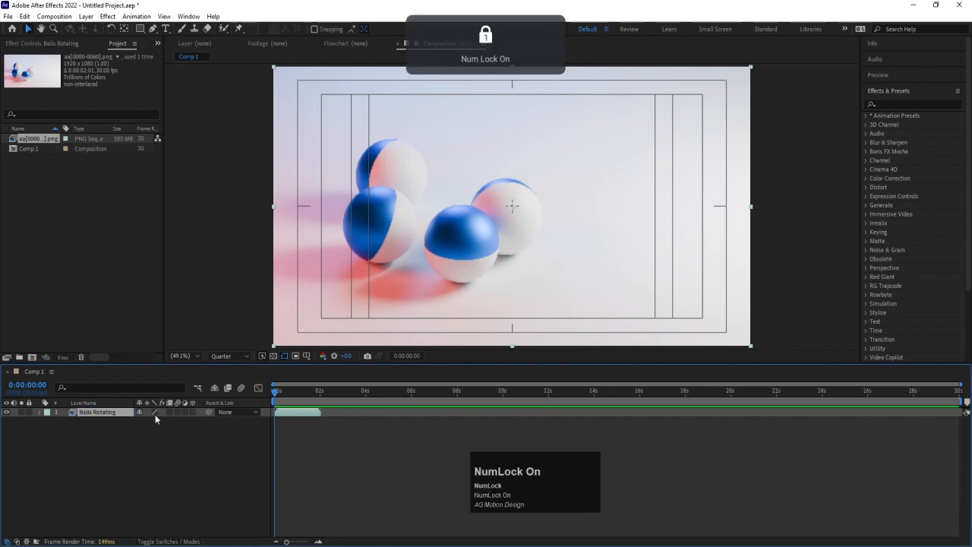
{"action": "key", "text": "equal"}
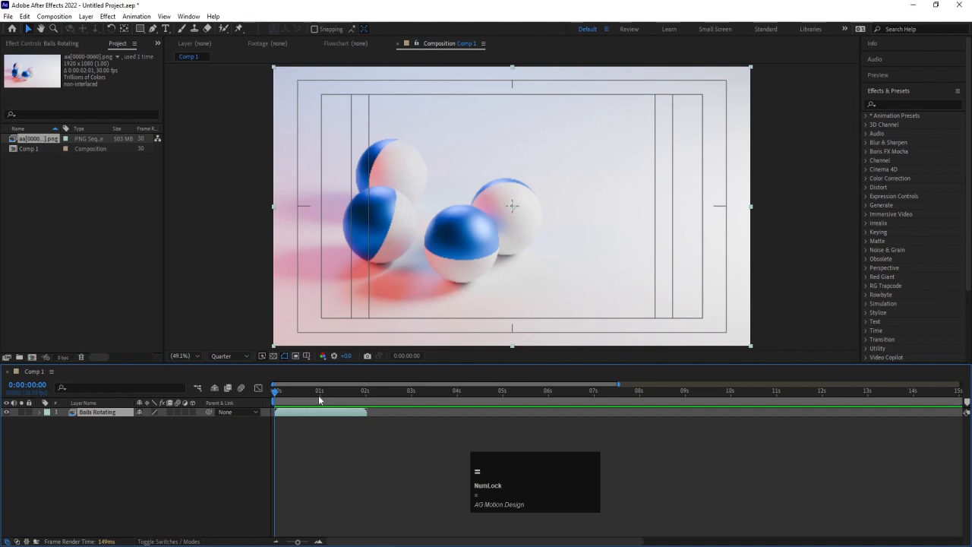
{"action": "left_click_drag", "start_coordinate": [319, 400], "coordinate": [254, 401]}
{"action": "key", "text": "space"}
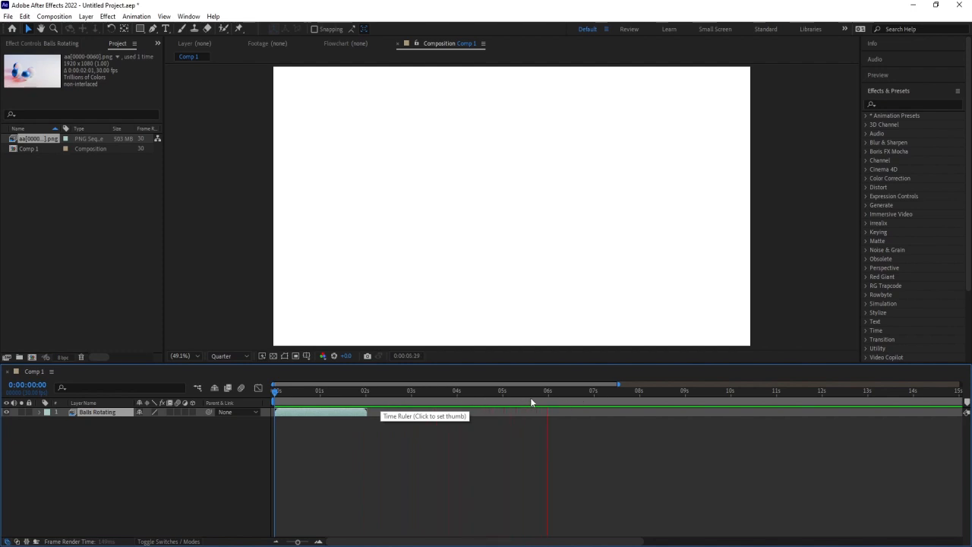
{"action": "key", "text": "space"}
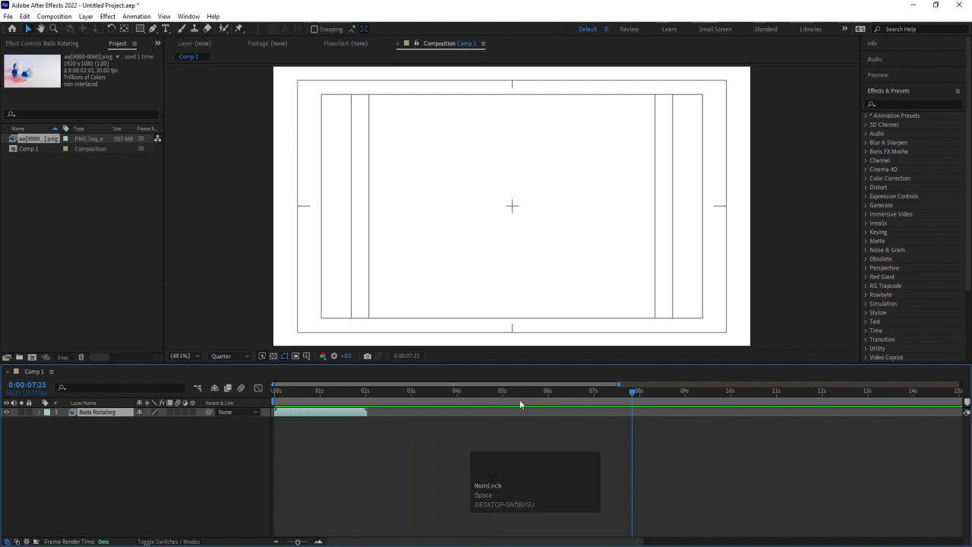
{"action": "mouse_move", "coordinate": [275, 391]}
{"action": "left_mouse_down"}
{"action": "mouse_move", "coordinate": [266, 393]}
{"action": "mouse_move", "coordinate": [364, 395]}
{"action": "mouse_move", "coordinate": [271, 396]}
{"action": "left_mouse_up"}
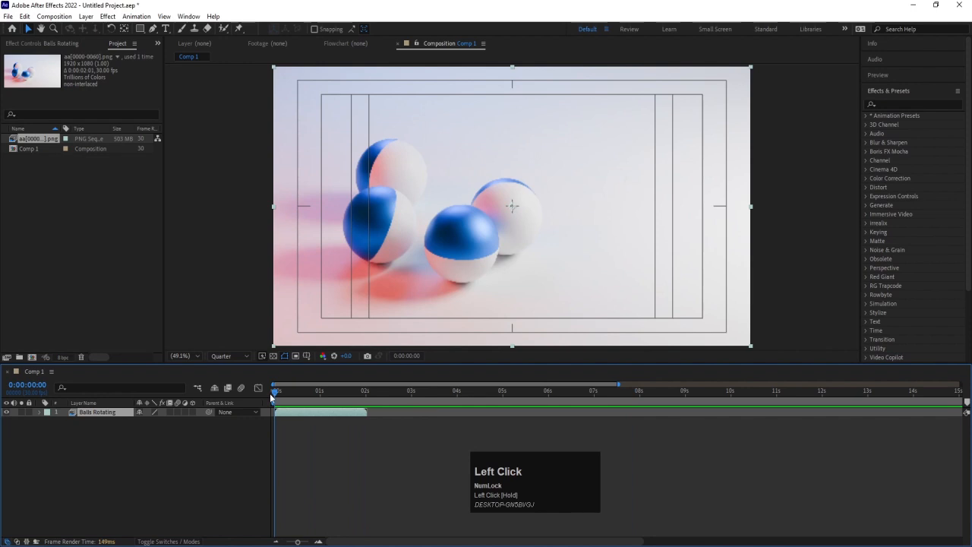
Set the end of the work area at 0:00:01:29, near the end of the Balls Rotating layer
{"action": "key", "text": "equal"}
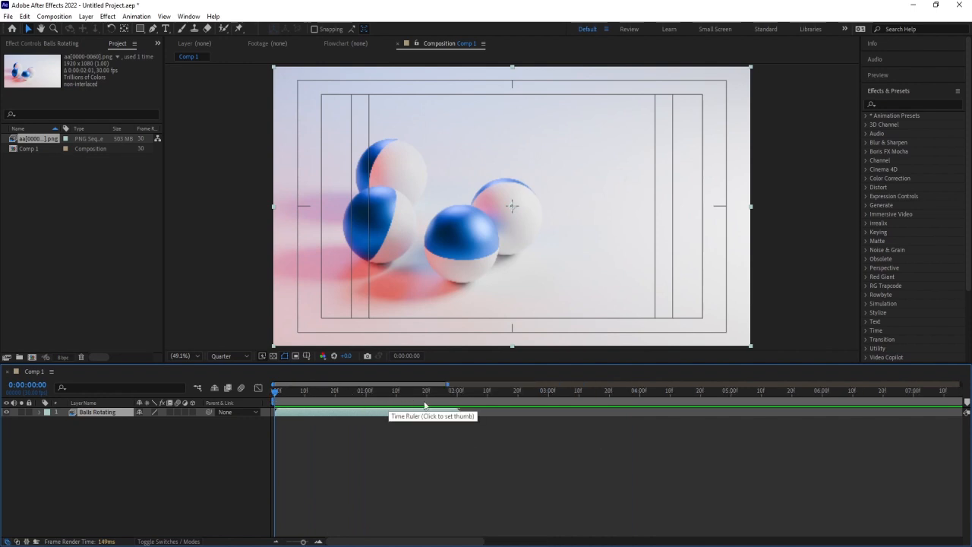
{"action": "left_click", "coordinate": [454, 392]}
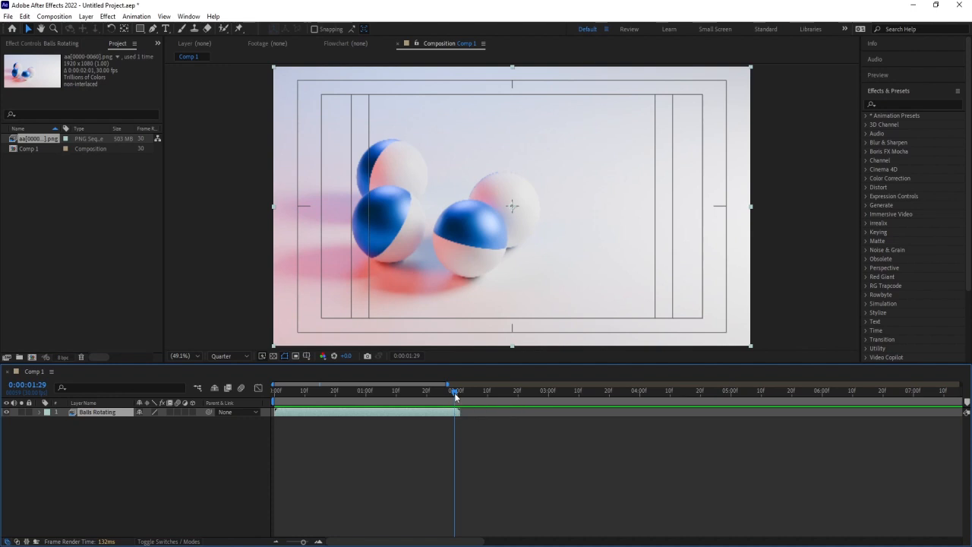
{"action": "key", "text": "n"}
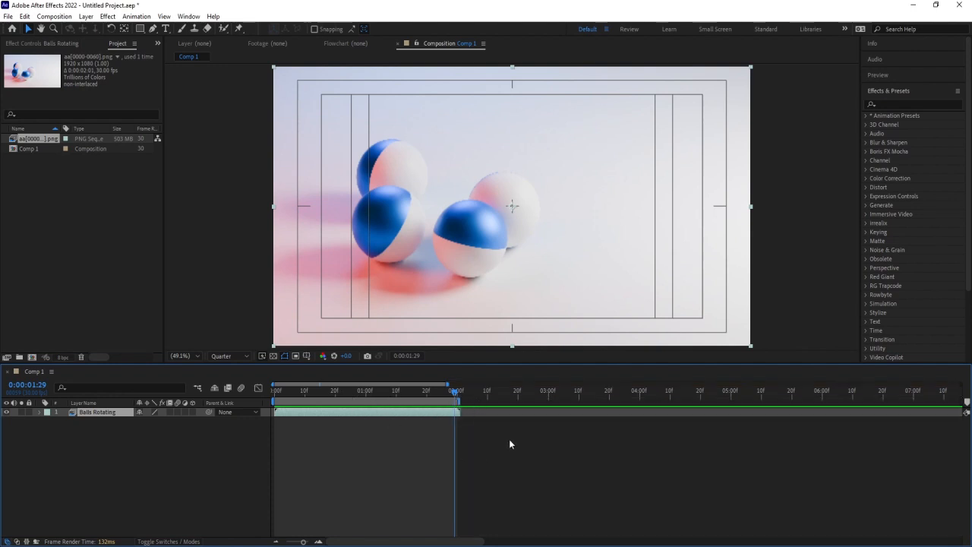
Play the composition within the work area from the first frame a couple of times, then return to the first frame
{"action": "key", "text": "minus"}
{"action": "key", "text": "minus"}
{"action": "key", "text": "minus"}
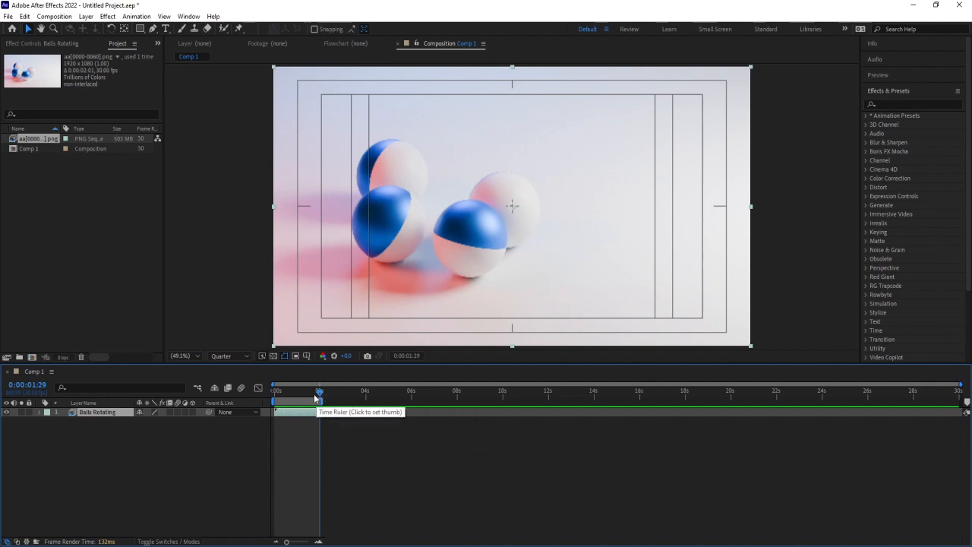
{"action": "left_click", "coordinate": [284, 392]}
{"action": "key", "text": "space"}
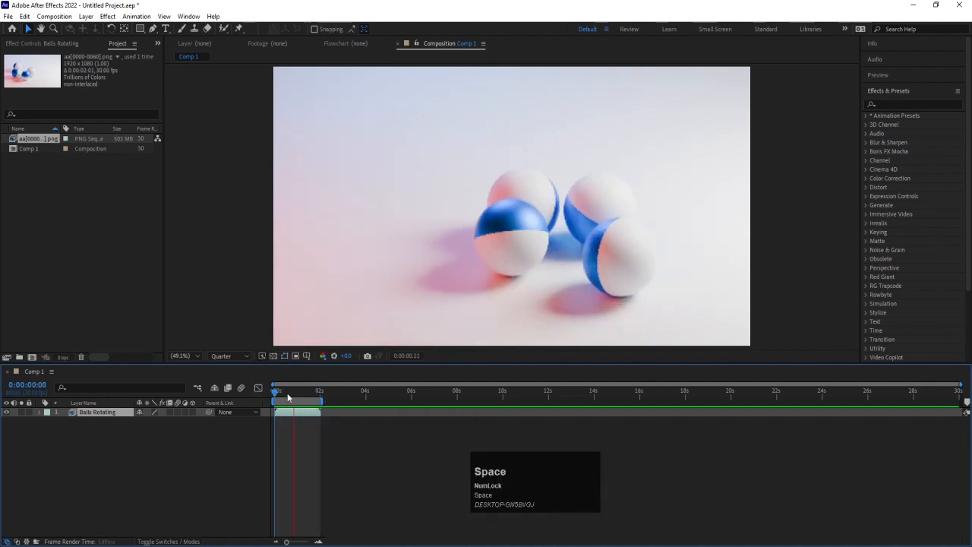
{"action": "left_click", "coordinate": [278, 411]}
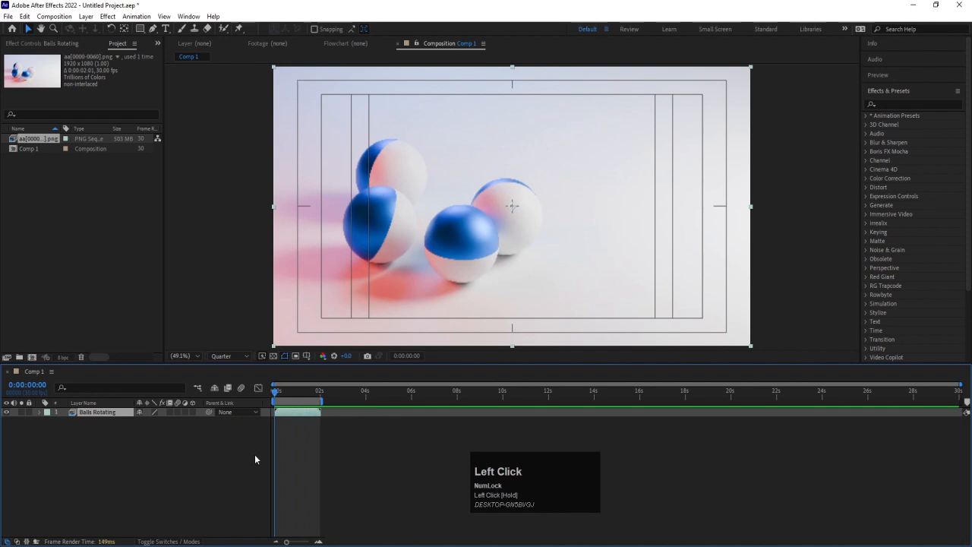
{"action": "key", "text": "space"}
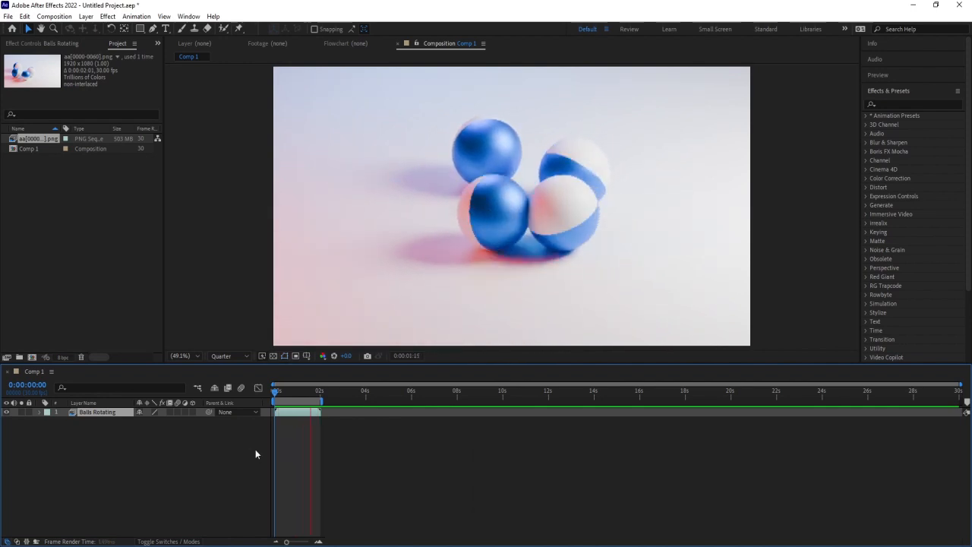
{"action": "key", "text": "space"}
{"action": "left_click", "coordinate": [278, 391]}
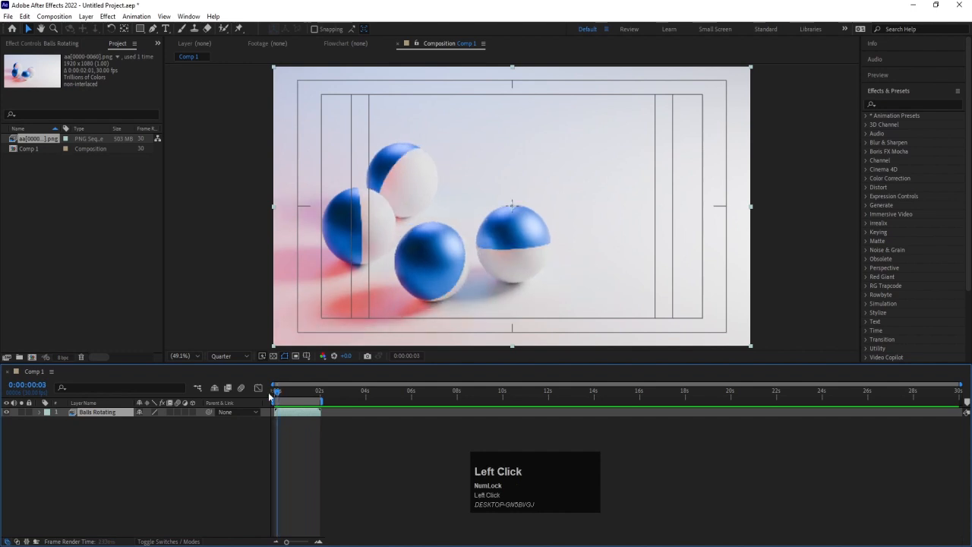
{"action": "left_click_drag", "start_coordinate": [270, 396], "coordinate": [253, 413]}
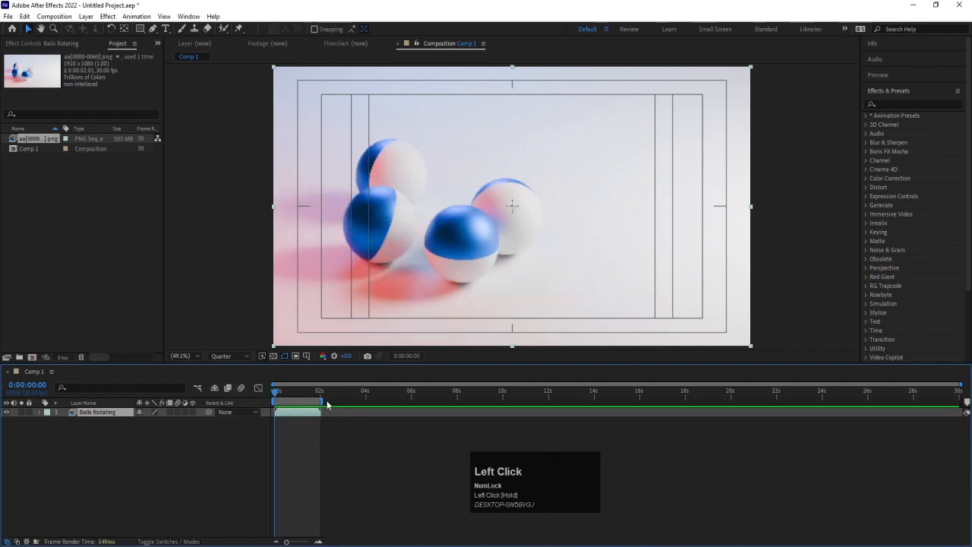
Extend the work area's end to about 4 seconds and play the composition from the first frame past the Balls Rotating layer's end
{"action": "left_click_drag", "start_coordinate": [323, 400], "coordinate": [368, 399]}
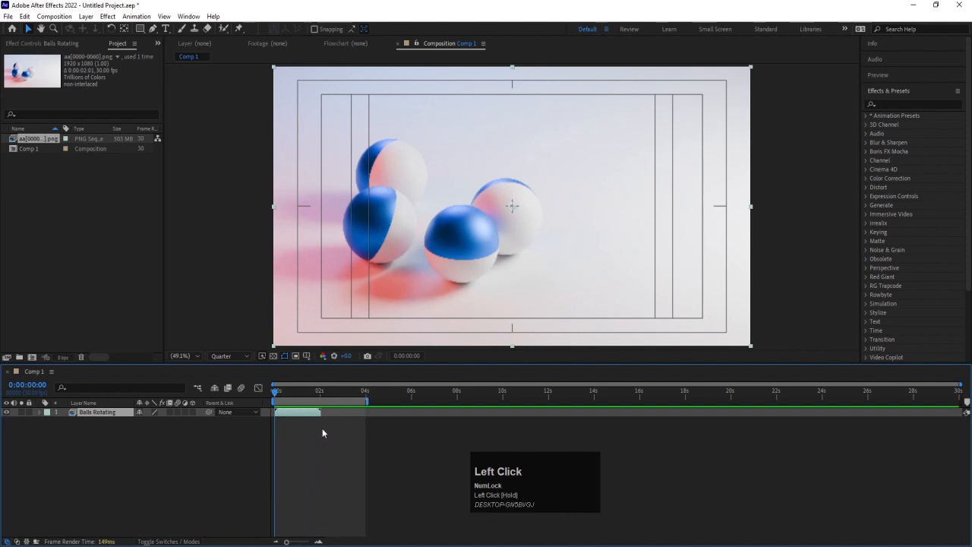
{"action": "key", "text": "space"}
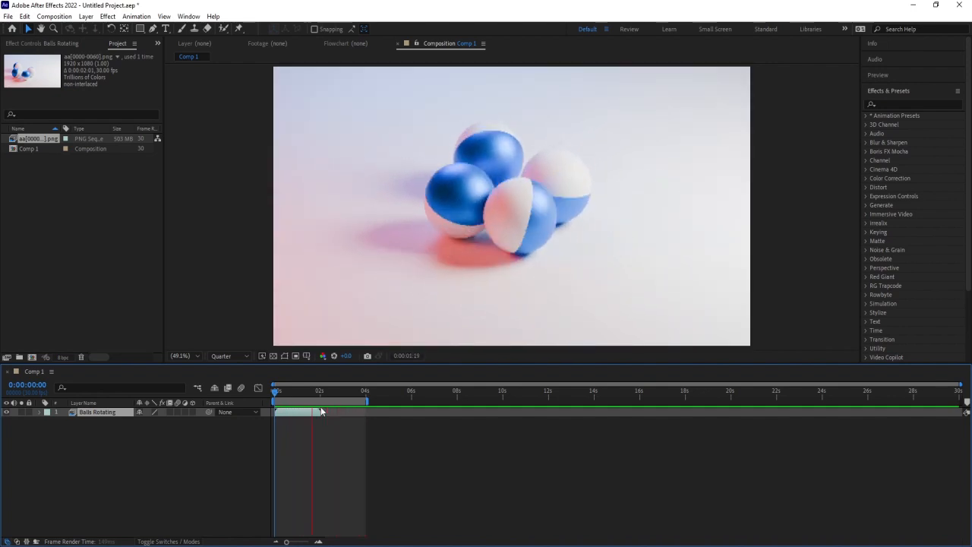
{"action": "key", "text": "space"}
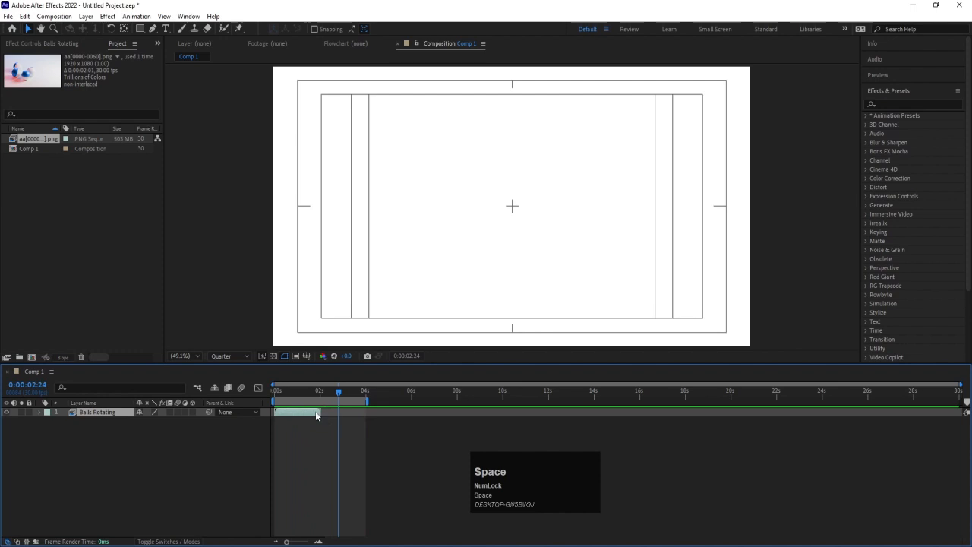
{"action": "left_click_drag", "start_coordinate": [293, 392], "coordinate": [258, 389]}
Set the work area to start at 0:00:00:14 and end at 0:00:02:00
{"action": "key", "text": "equal"}
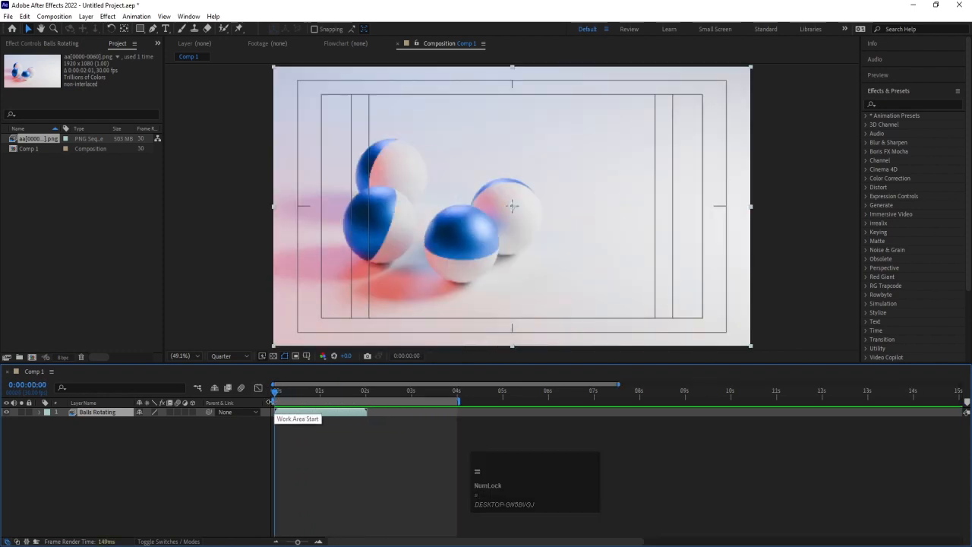
{"action": "left_click", "coordinate": [319, 392]}
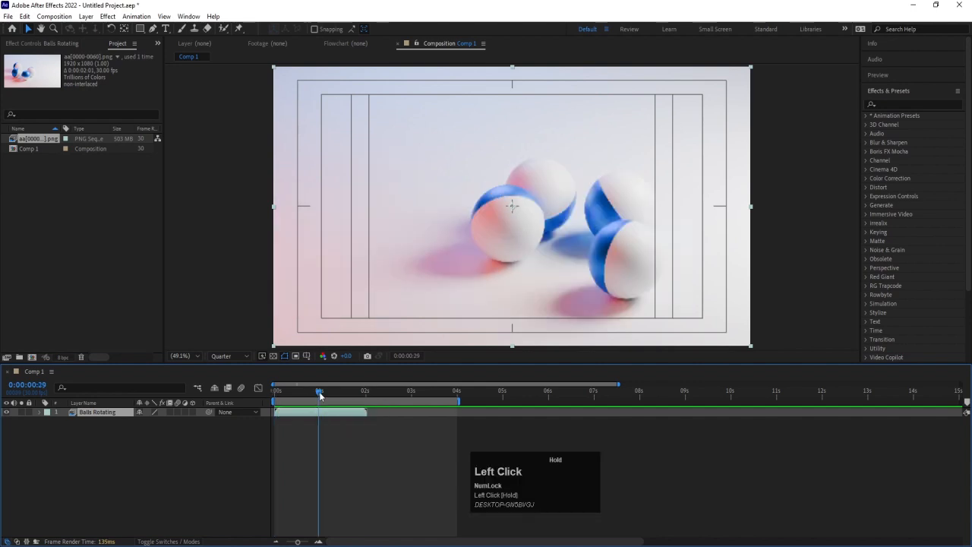
{"action": "mouse_move", "coordinate": [274, 411]}
{"action": "left_mouse_down"}
{"action": "mouse_move", "coordinate": [327, 403]}
{"action": "mouse_move", "coordinate": [329, 394]}
{"action": "mouse_move", "coordinate": [298, 396]}
{"action": "left_mouse_up"}
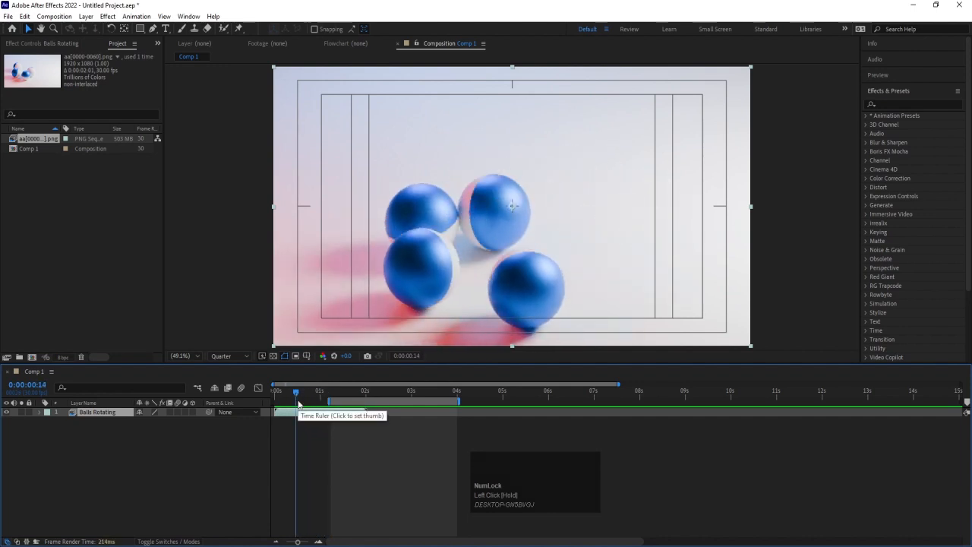
{"action": "key", "text": "b"}
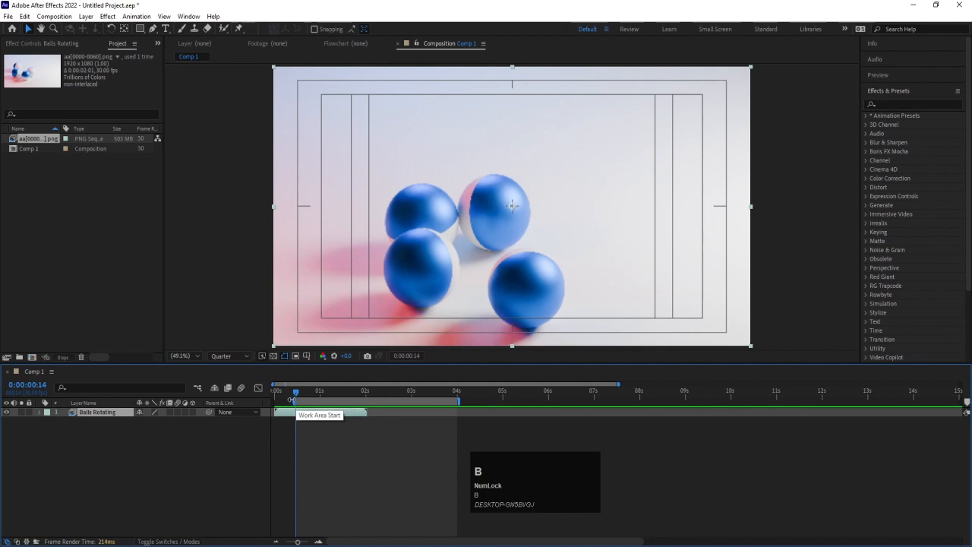
{"action": "left_click", "coordinate": [363, 392]}
{"action": "left_click_drag", "start_coordinate": [363, 392], "coordinate": [366, 392]}
{"action": "key", "text": "n"}
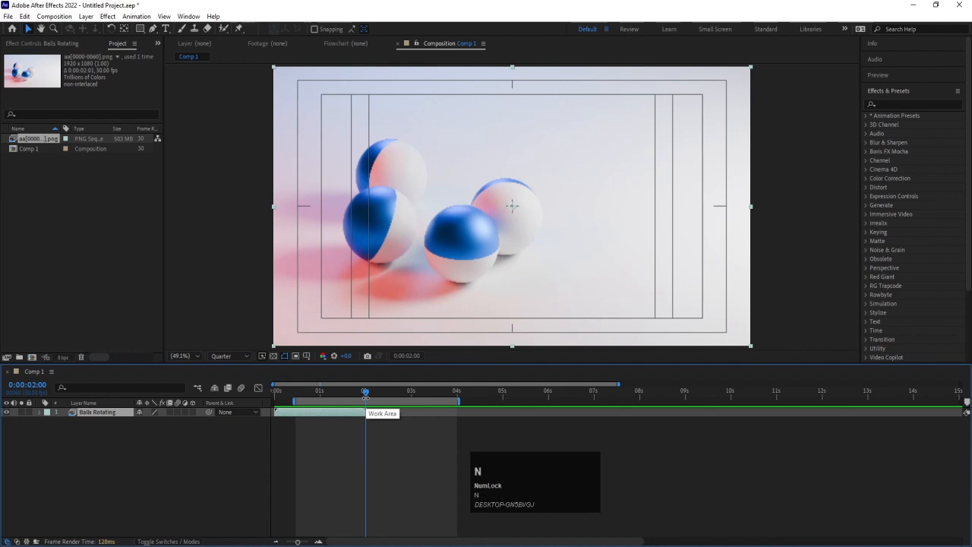
Set the start of the work area at 0:00:00:04 and its end at 0:00:01:29
{"action": "left_click_drag", "start_coordinate": [298, 392], "coordinate": [281, 393]}
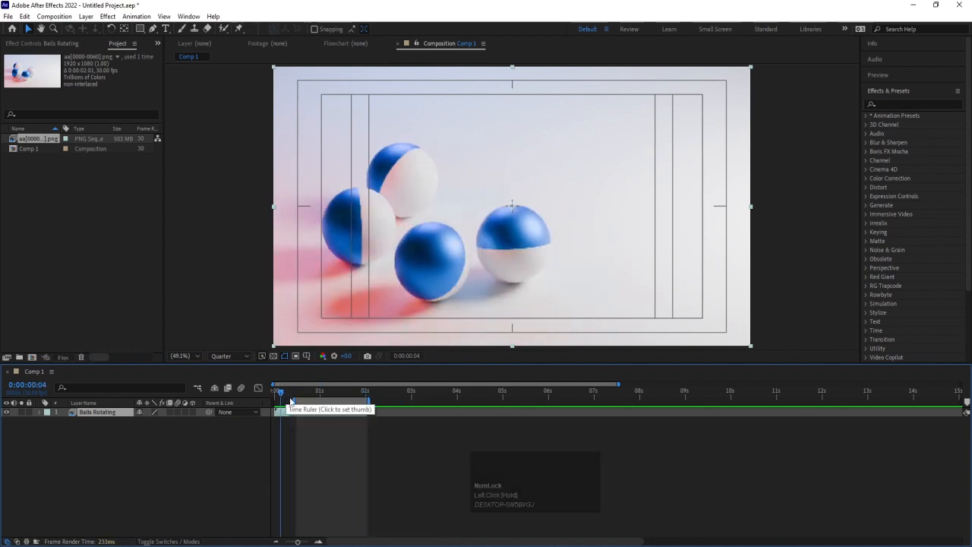
{"action": "left_click_drag", "start_coordinate": [291, 400], "coordinate": [366, 394]}
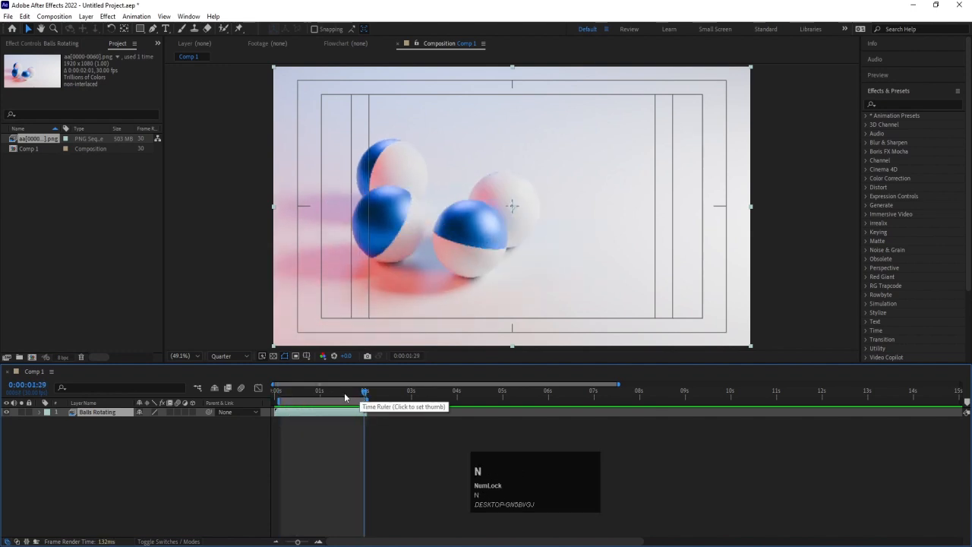
{"action": "left_click", "coordinate": [294, 393]}
Return the work area's start to the first frame and set its end at 0:00:04:00
{"action": "left_click", "coordinate": [274, 399]}
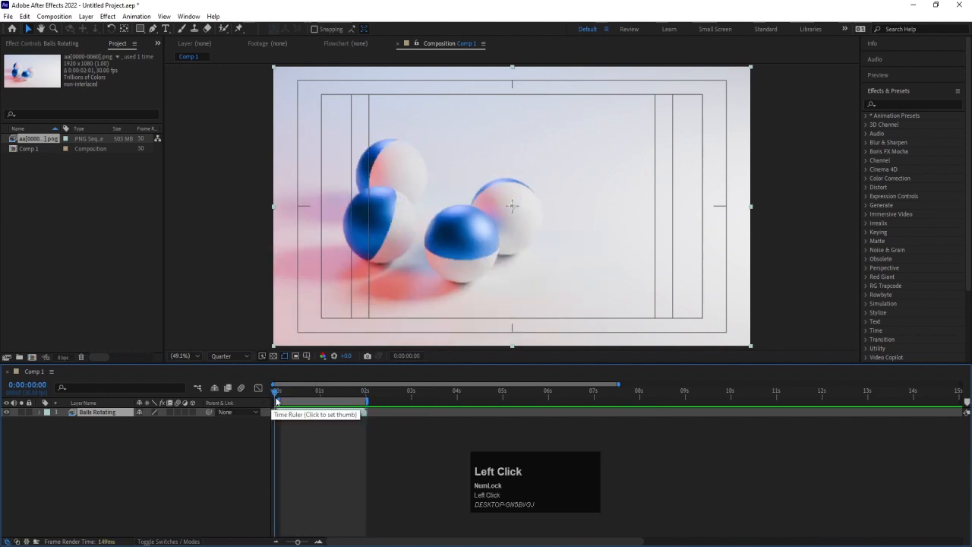
{"action": "left_click_drag", "start_coordinate": [278, 401], "coordinate": [246, 402]}
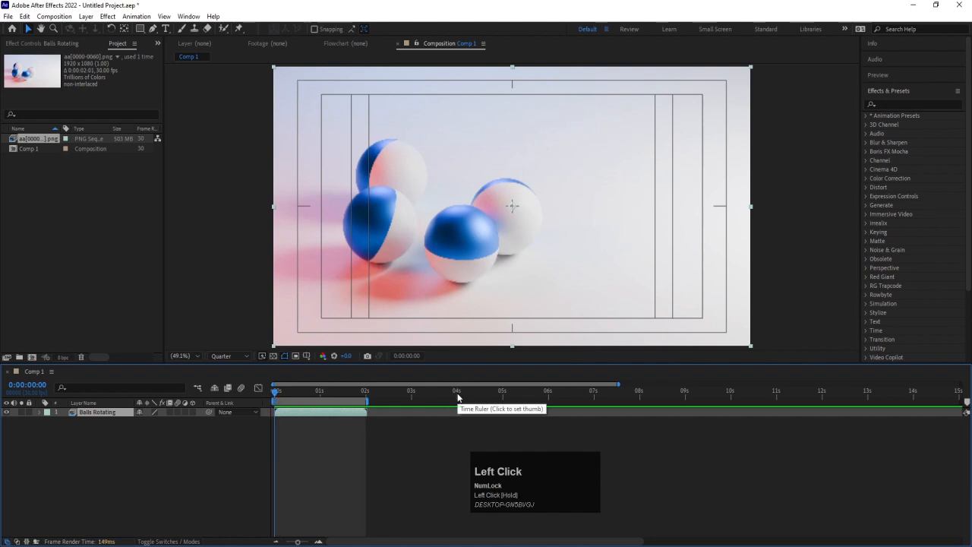
{"action": "left_click", "coordinate": [457, 396]}
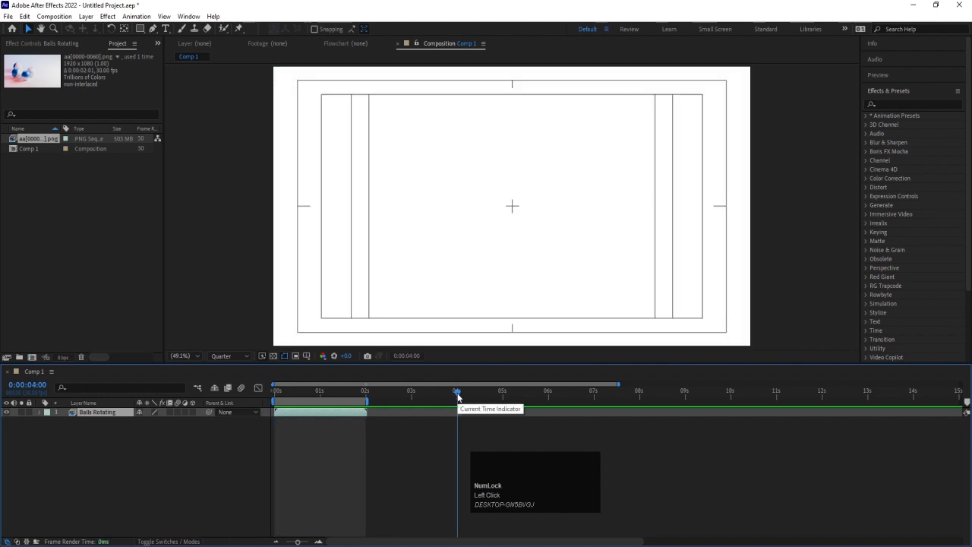
{"action": "key", "text": "n"}
Shift the Balls Rotating layer so it starts at about 2 seconds and play the composition from the first frame
{"action": "left_click", "coordinate": [355, 396]}
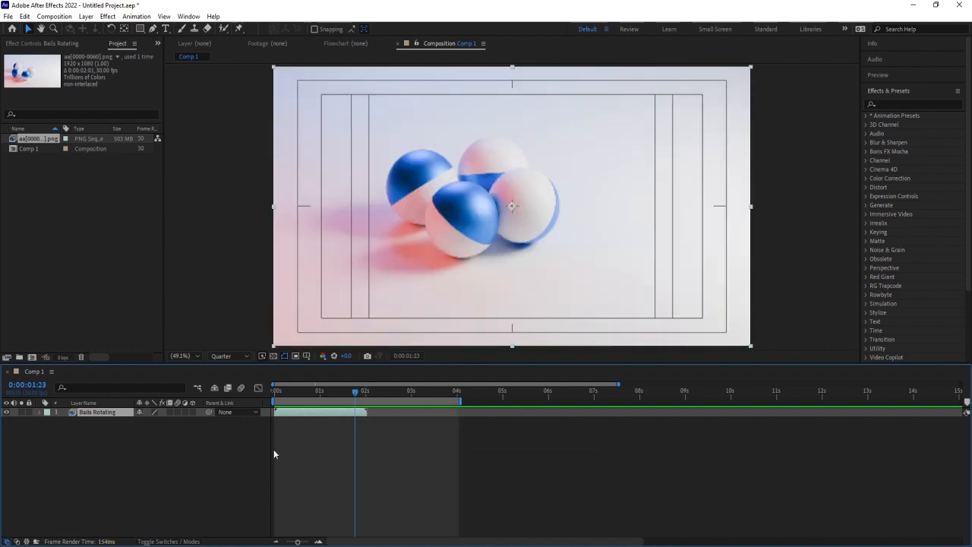
{"action": "left_click_drag", "start_coordinate": [284, 415], "coordinate": [270, 402]}
{"action": "left_click_drag", "start_coordinate": [326, 414], "coordinate": [255, 390]}
{"action": "key", "text": "space"}
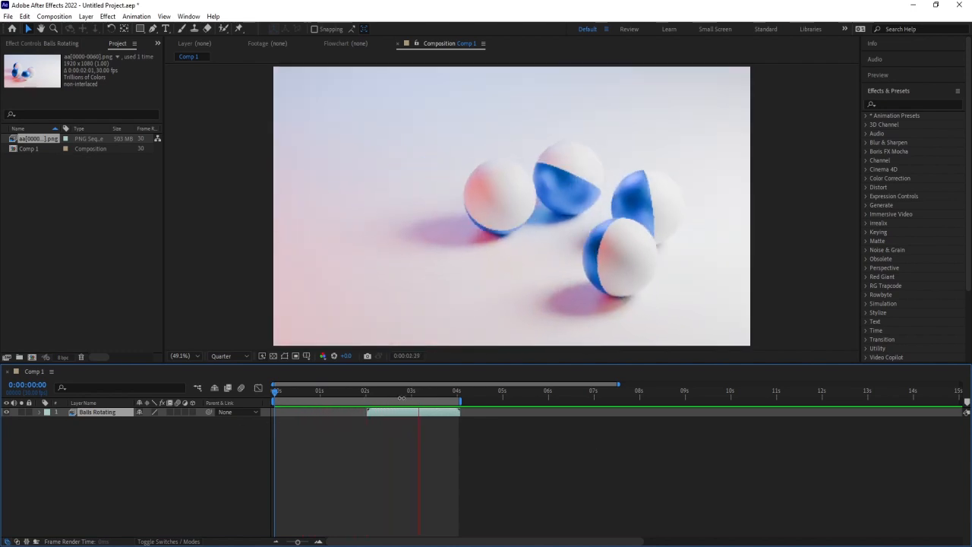
Align the start of the Balls Rotating layer with the playhead at 0:00:01:00
{"action": "left_click_drag", "start_coordinate": [403, 394], "coordinate": [319, 402]}
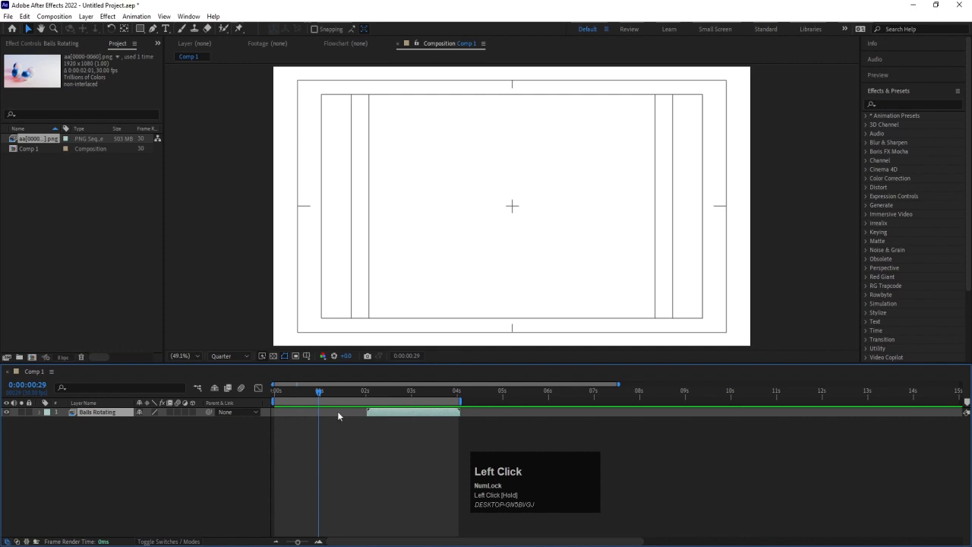
{"action": "left_click_drag", "start_coordinate": [319, 396], "coordinate": [320, 397]}
{"action": "mouse_move", "coordinate": [388, 414]}
{"action": "left_mouse_down"}
{"action": "mouse_move", "coordinate": [340, 417]}
{"action": "mouse_move", "coordinate": [384, 430]}
{"action": "left_mouse_up"}
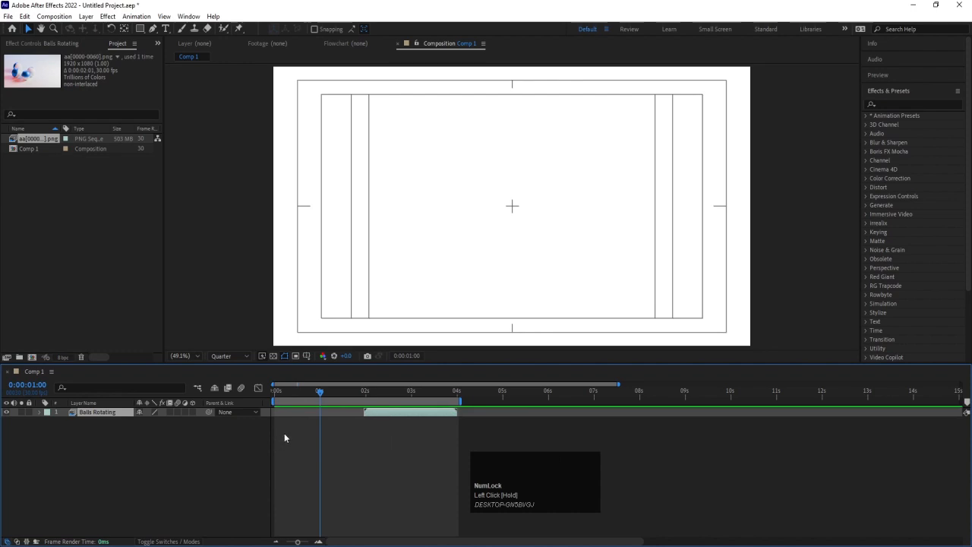
{"action": "key", "text": "bracketleft"}
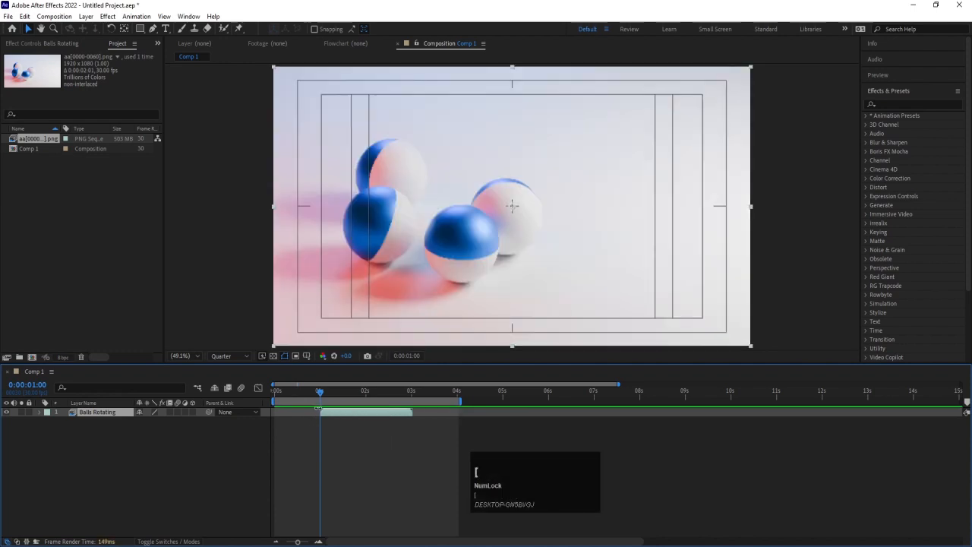
Align the Balls Rotating layer's start with the playhead at 0:00:06:00, at 0:00:02:00, and finally at 0:00:00:12
{"action": "left_click", "coordinate": [548, 392]}
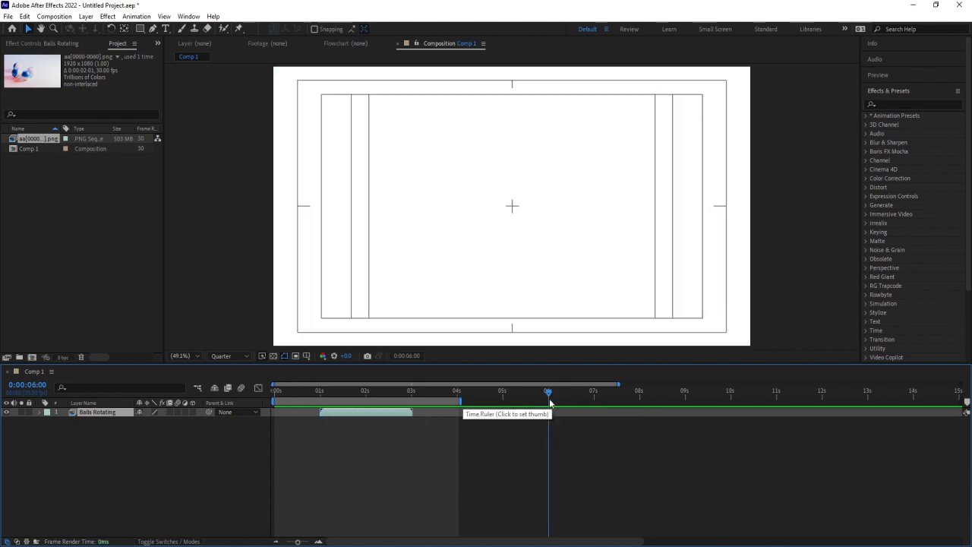
{"action": "key", "text": "bracketleft"}
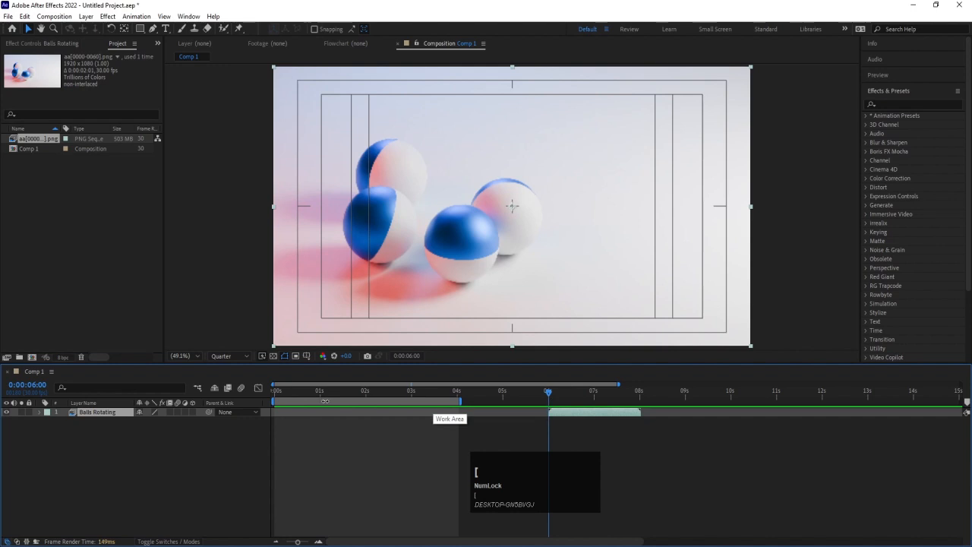
{"action": "left_click", "coordinate": [365, 392]}
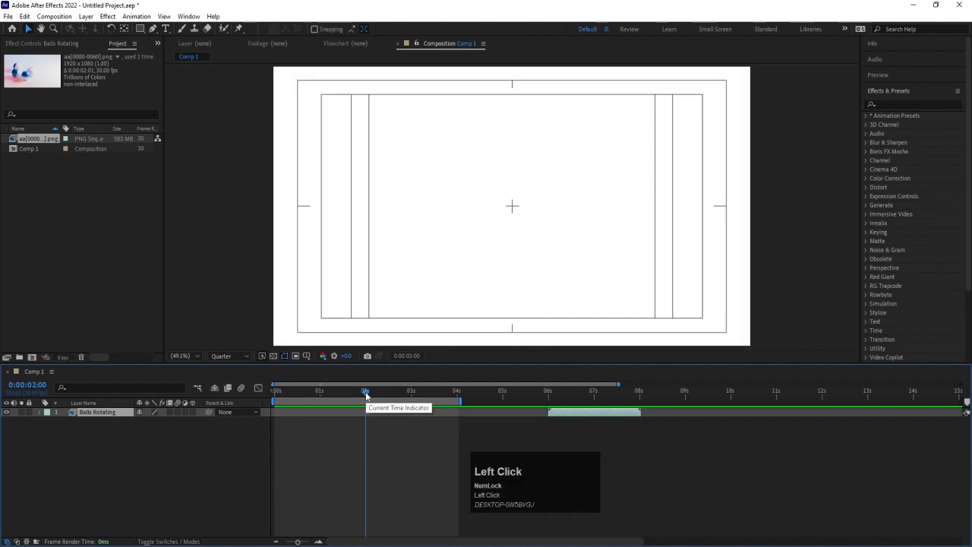
{"action": "key", "text": "bracketleft"}
{"action": "left_click_drag", "start_coordinate": [348, 393], "coordinate": [292, 395]}
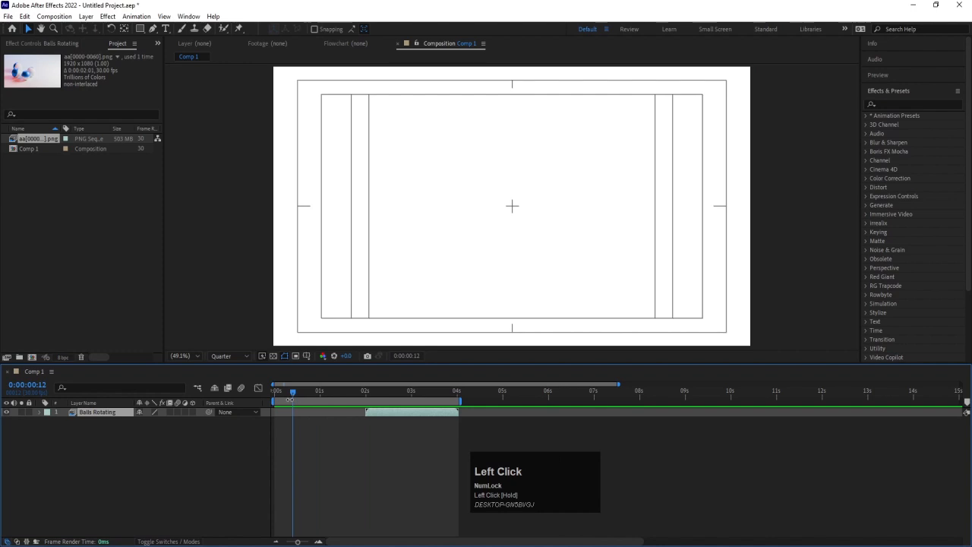
{"action": "key", "text": "bracketleft"}
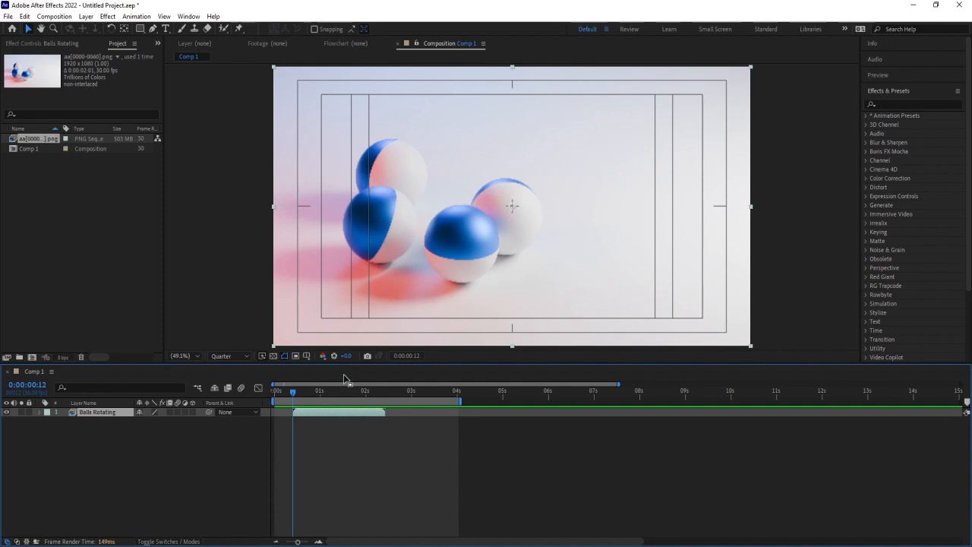
Align the Balls Rotating layer's end with the playhead at 0:00:02:29, then align its start at 0:00:00:09
{"action": "left_click", "coordinate": [410, 393]}
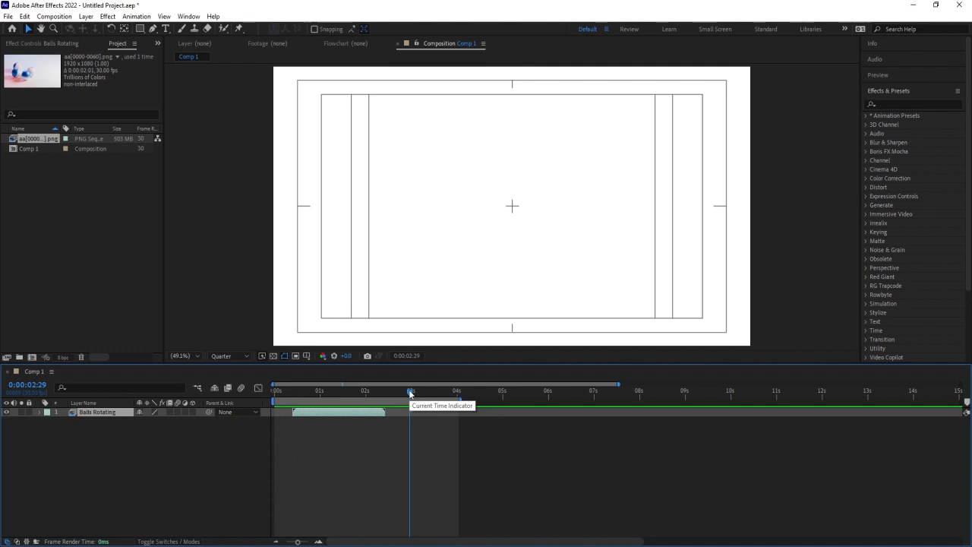
{"action": "key", "text": "bracketright"}
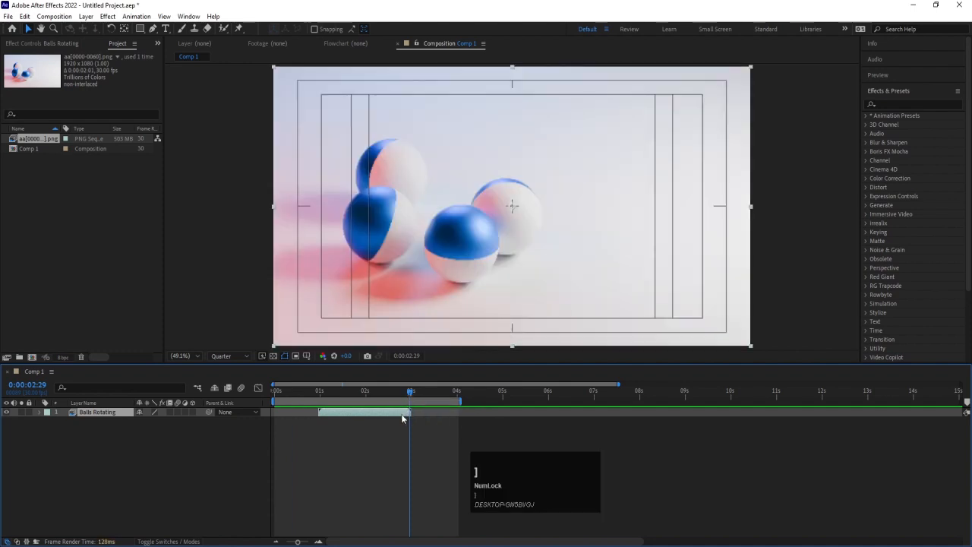
{"action": "left_click", "coordinate": [307, 393]}
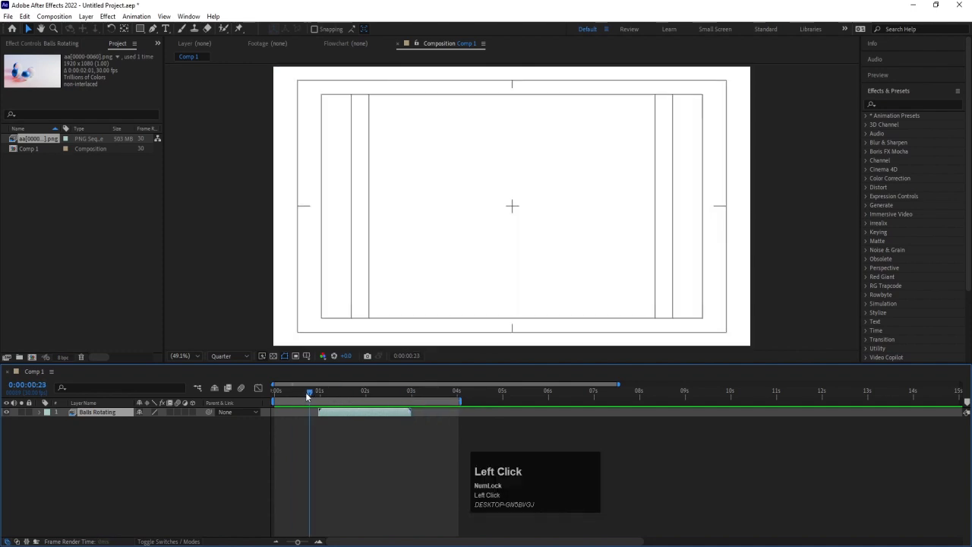
{"action": "left_click_drag", "start_coordinate": [306, 392], "coordinate": [287, 392]}
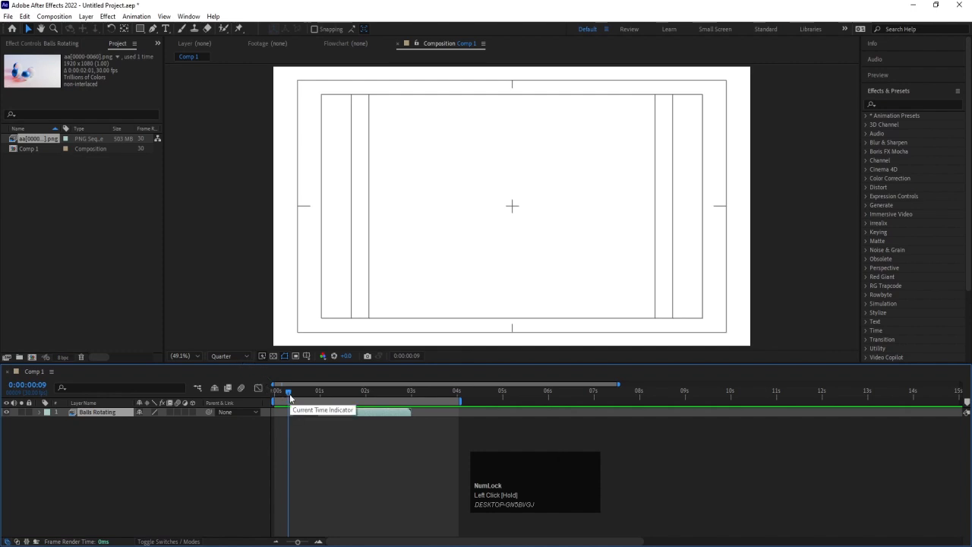
Align the end of the Balls Rotating layer with the playhead at 0:00:03:12
{"action": "left_click", "coordinate": [429, 390]}
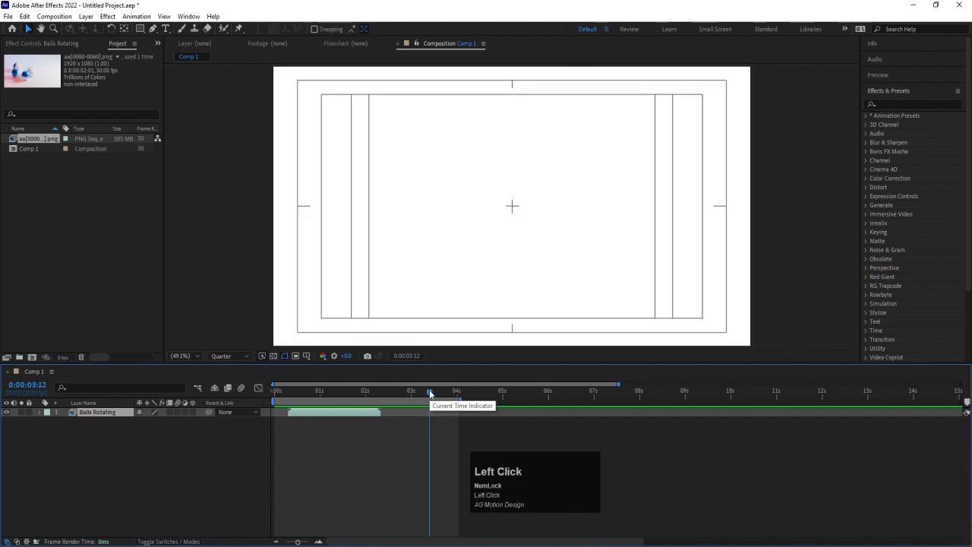
{"action": "key", "text": "bracketright"}
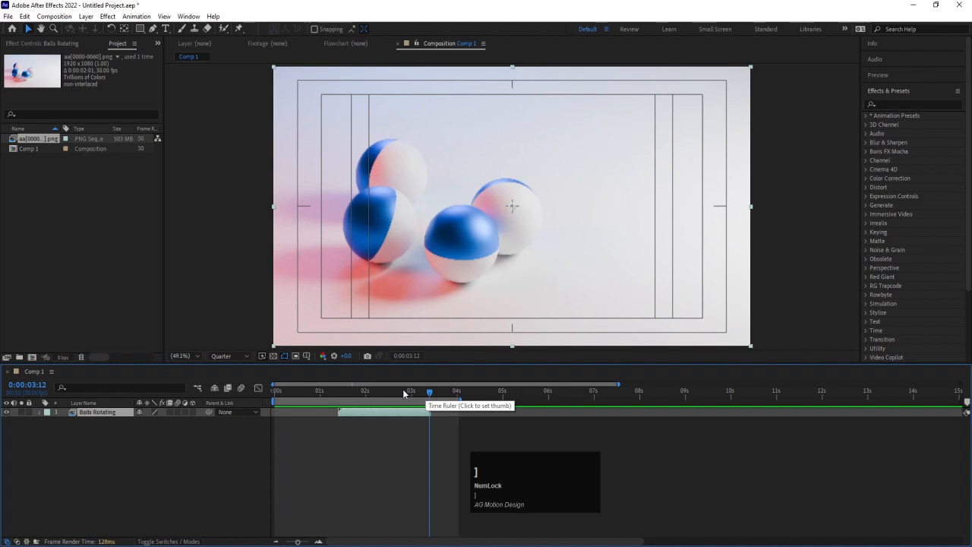
Align the Balls Rotating layer's start with 0:00:00:00, and place the playhead near the layer's end at 0:00:01:28
{"action": "left_click_drag", "start_coordinate": [403, 389], "coordinate": [182, 383]}
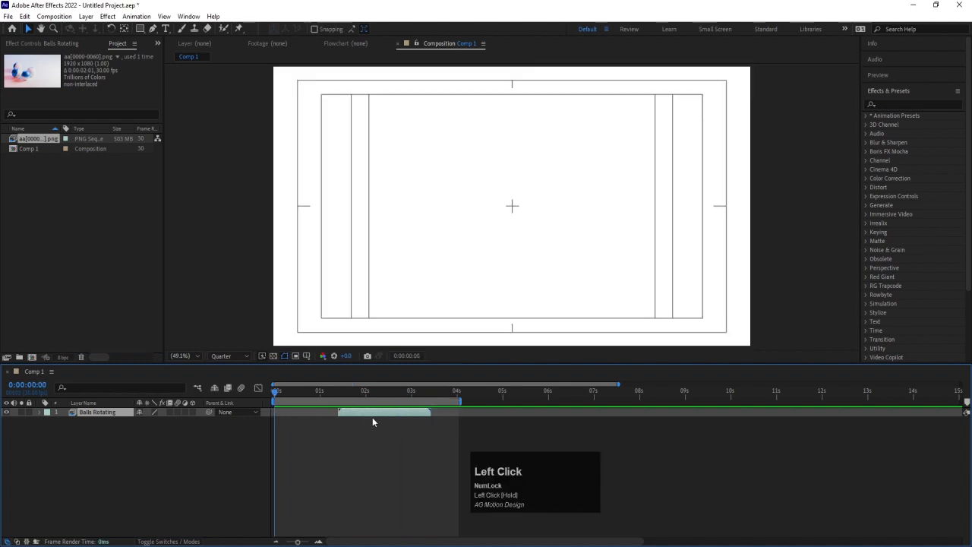
{"action": "key", "text": "bracketleft"}
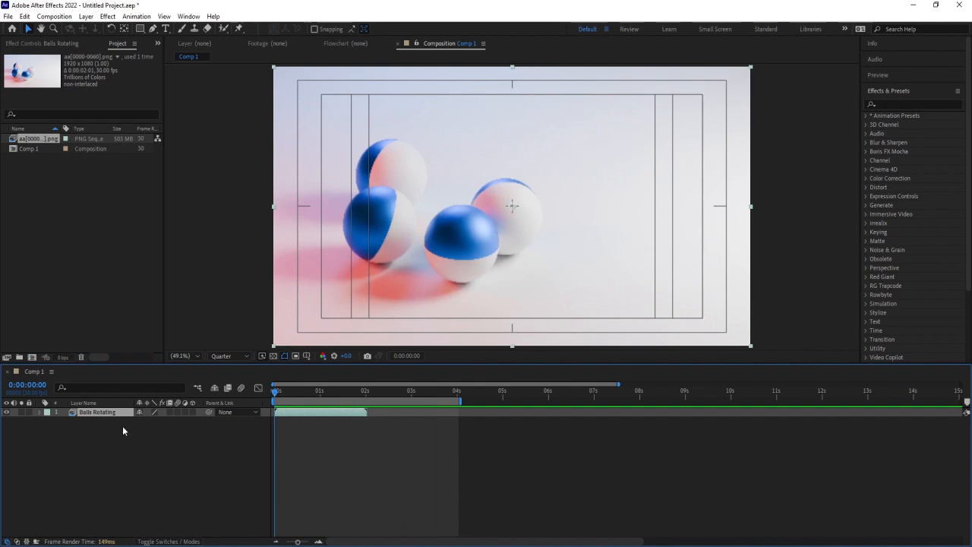
{"action": "left_click", "coordinate": [369, 390]}
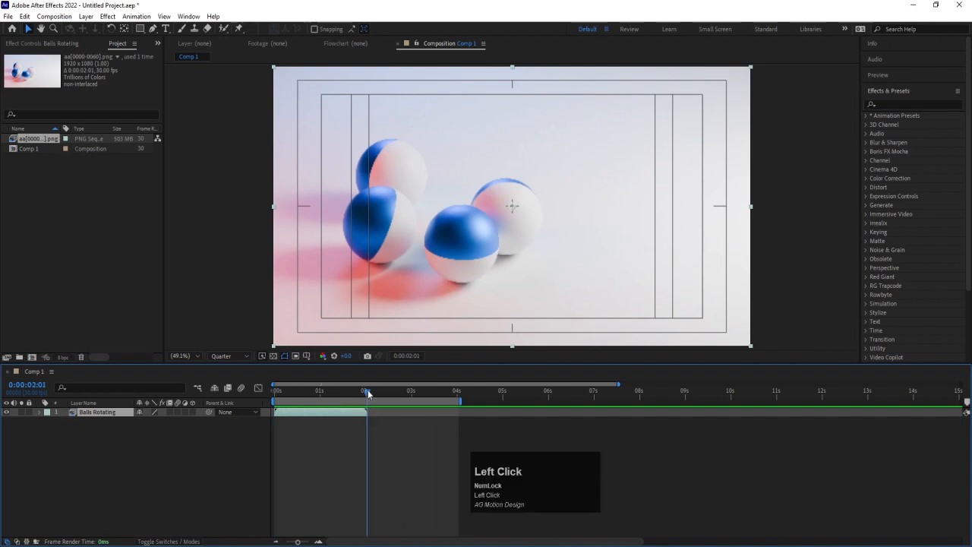
{"action": "mouse_move", "coordinate": [369, 391]}
{"action": "left_mouse_down"}
{"action": "mouse_move", "coordinate": [400, 395]}
{"action": "mouse_move", "coordinate": [365, 396]}
{"action": "left_mouse_up"}
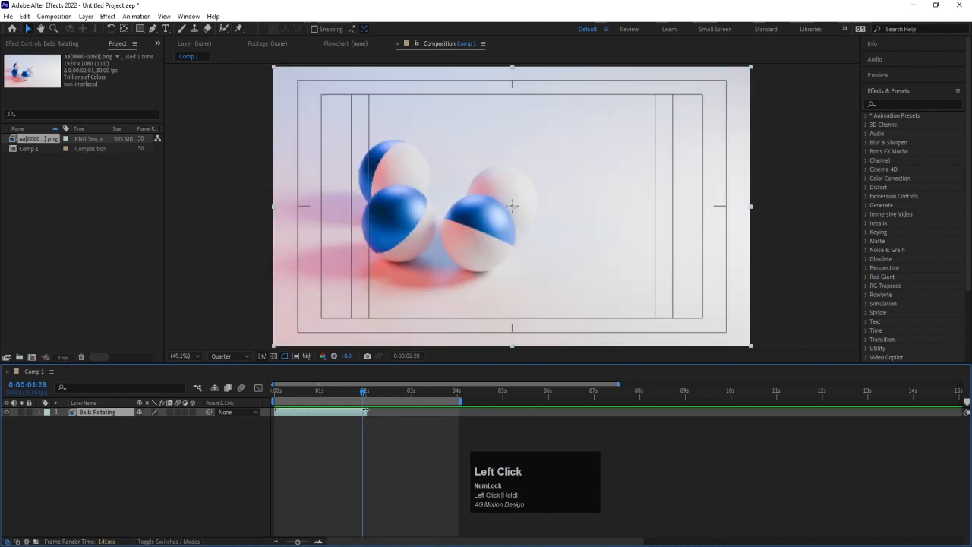
Duplicate the Balls Rotating layer once
{"action": "left_click", "coordinate": [88, 414]}
{"action": "key", "text": "ctrl"}
{"action": "key", "text": "ctrl+d"}
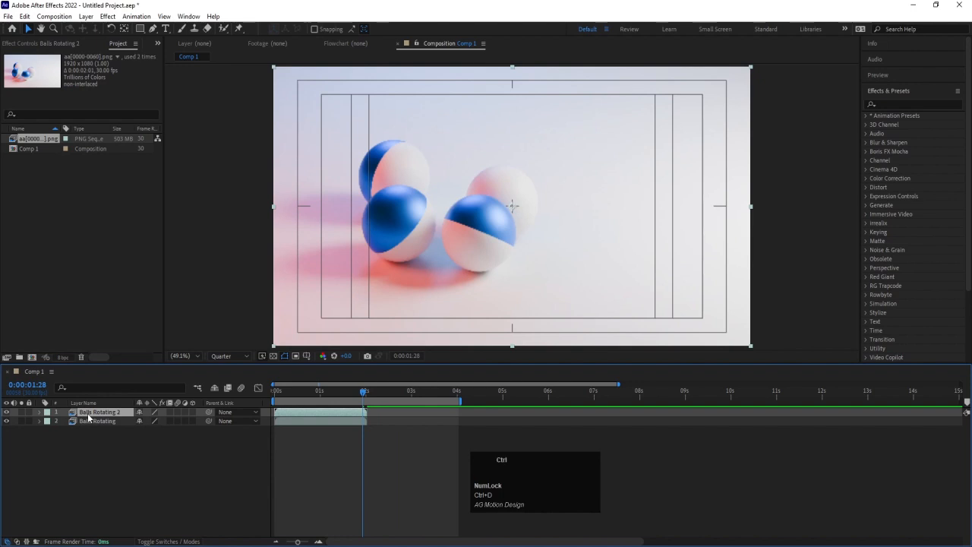
Duplicate the layer seven more times and delete those extra copies, keeping only the original and its first duplicate
{"action": "key", "text": "ctrl+d"}
{"action": "key", "text": "ctrl+d"}
{"action": "key", "text": "ctrl+d"}
{"action": "key", "text": "ctrl+d"}
{"action": "key", "text": "ctrl+d"}
{"action": "key", "text": "ctrl+d"}
{"action": "key", "text": "ctrl+d"}
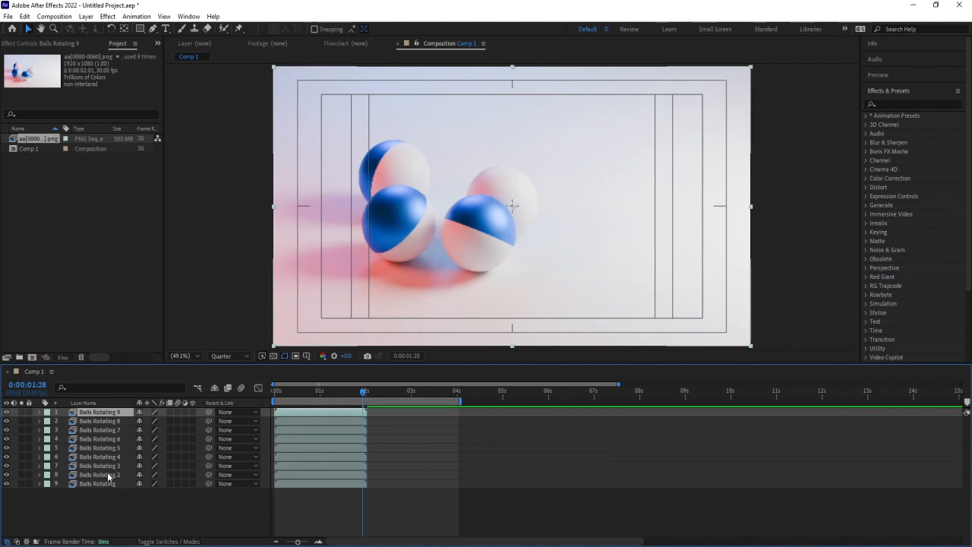
{"action": "left_click", "coordinate": [117, 412]}
{"action": "left_click", "coordinate": [113, 468], "text": "shift"}
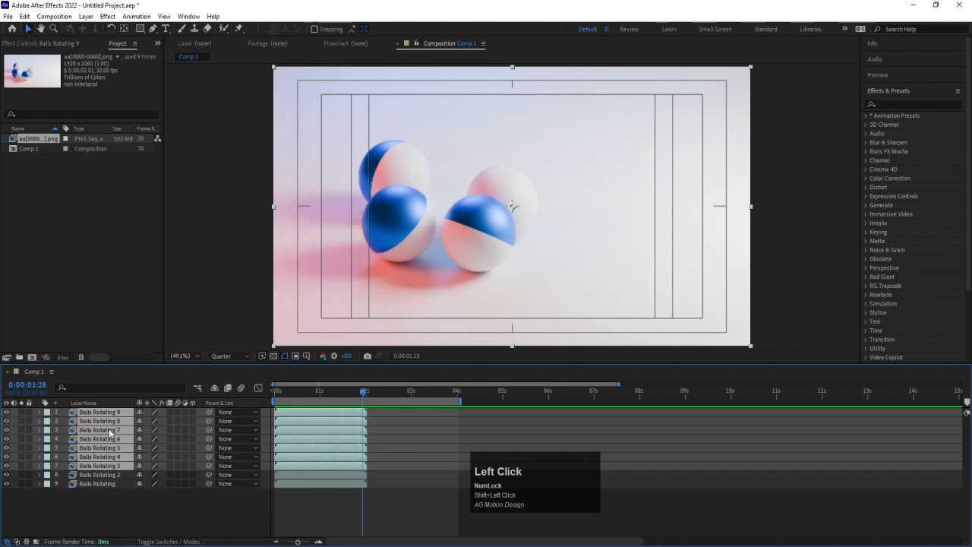
{"action": "key", "text": "Delete"}
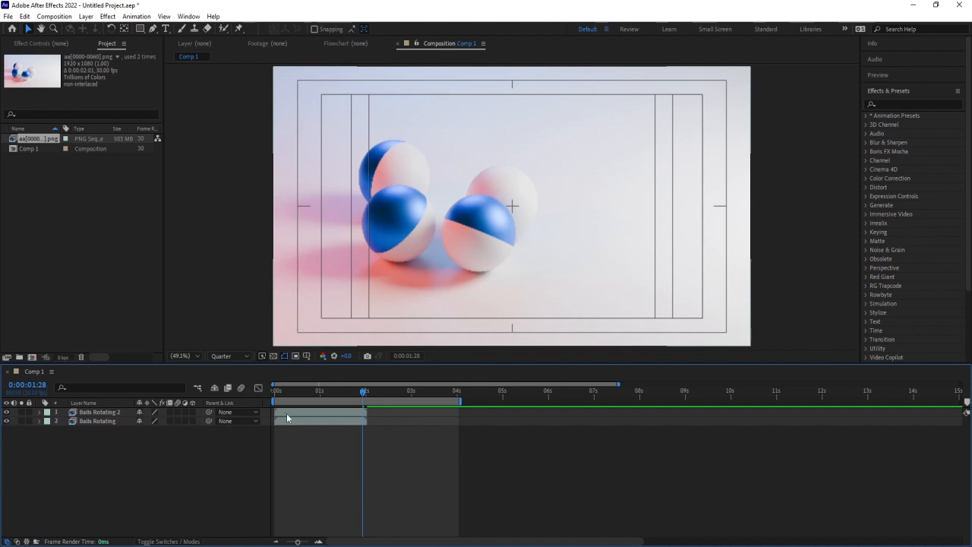
Shift the Balls Rotating 2 layer to start at 0:00:02:01, directly after the first layer ends
{"action": "left_click_drag", "start_coordinate": [287, 415], "coordinate": [426, 414]}
{"action": "key", "text": "="}
{"action": "left_click_drag", "start_coordinate": [372, 392], "coordinate": [373, 392]}
{"action": "key", "text": "bracketleft"}
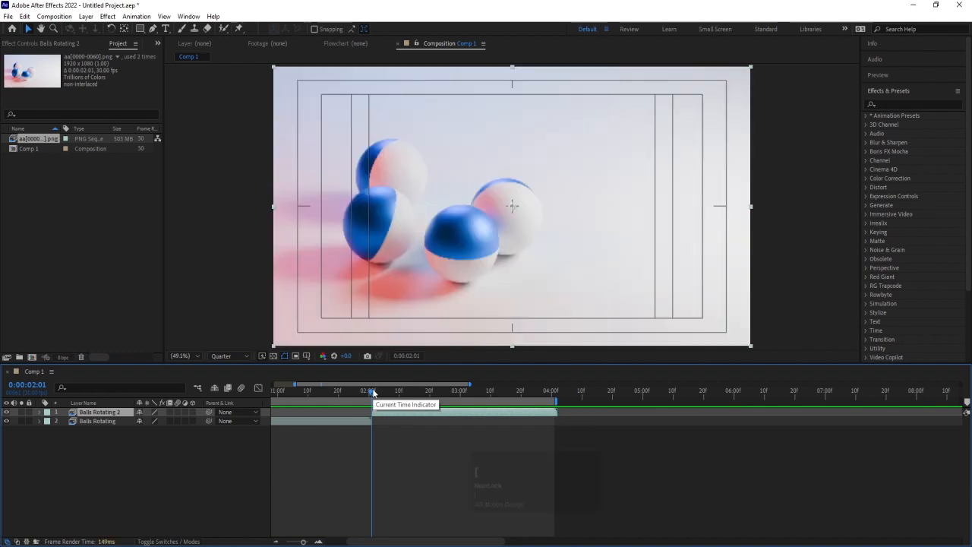
Duplicate the Balls Rotating 2 layer and align the copy's start with the playhead at 0:00:04:02
{"action": "left_click_drag", "start_coordinate": [554, 395], "coordinate": [557, 397]}
{"action": "key", "text": "ctrl+d"}
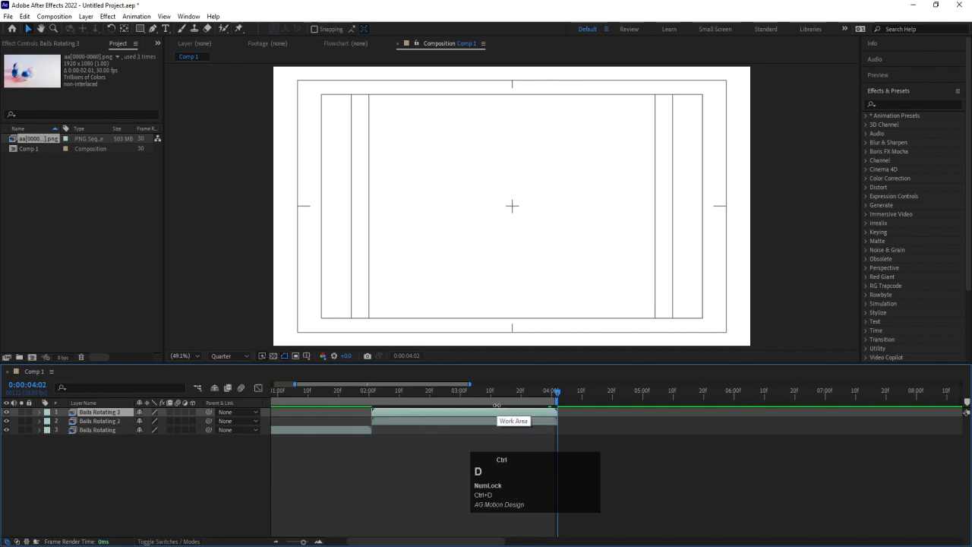
{"action": "key", "text": "p"}
{"action": "key", "text": "bracketleft"}
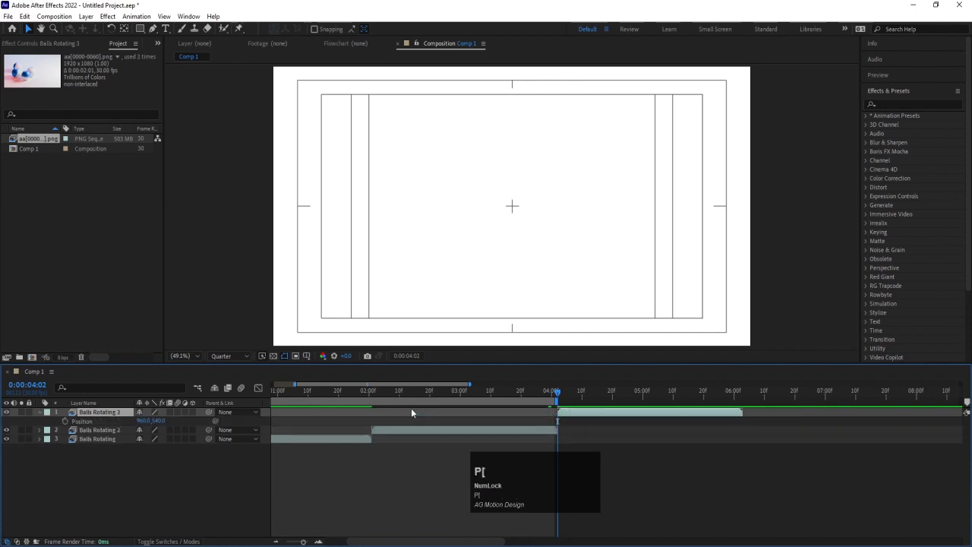
Duplicate the Balls Rotating 3 layer and align the copy's start with the playhead at 0:00:06:03
{"action": "key", "text": "minus"}
{"action": "key", "text": "minus"}
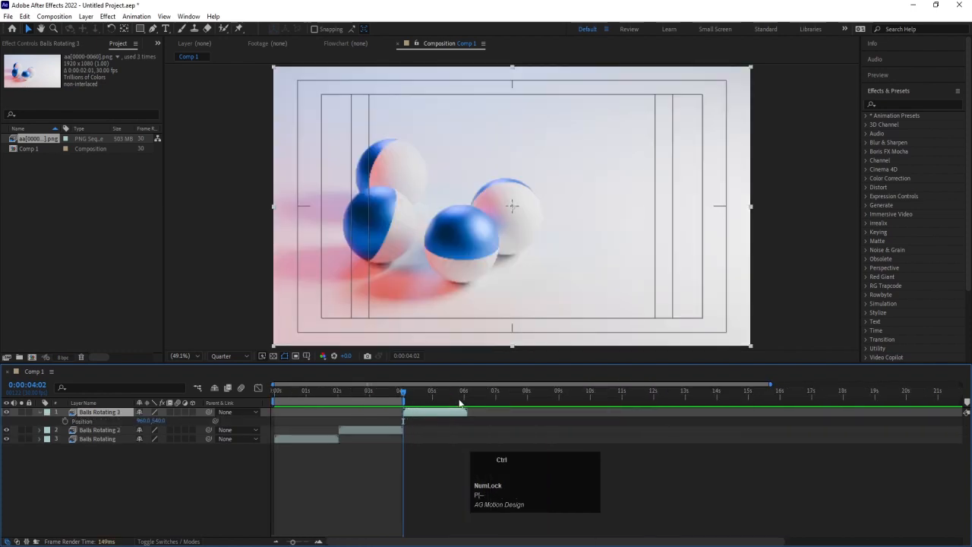
{"action": "key", "text": "ctrl+d"}
{"action": "left_click", "coordinate": [465, 392]}
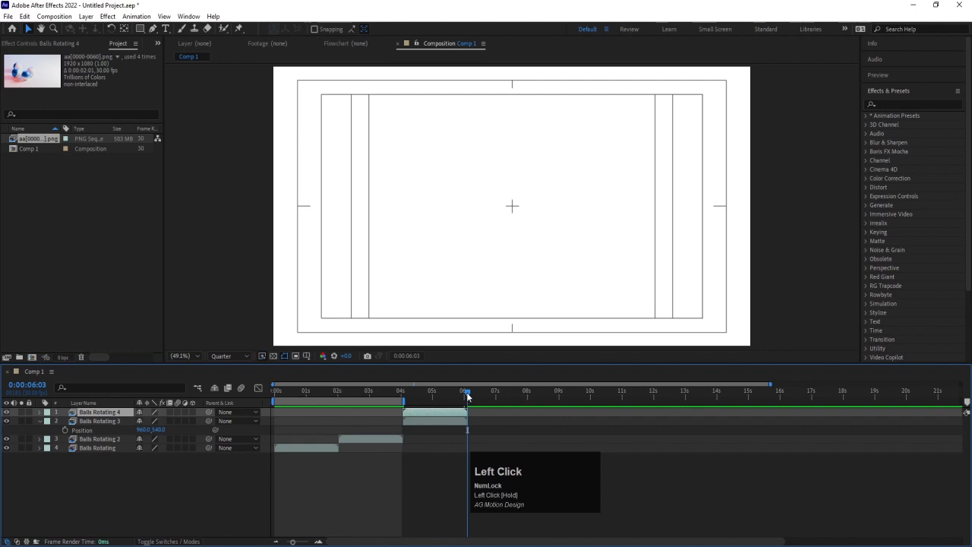
{"action": "key", "text": "bracketleft"}
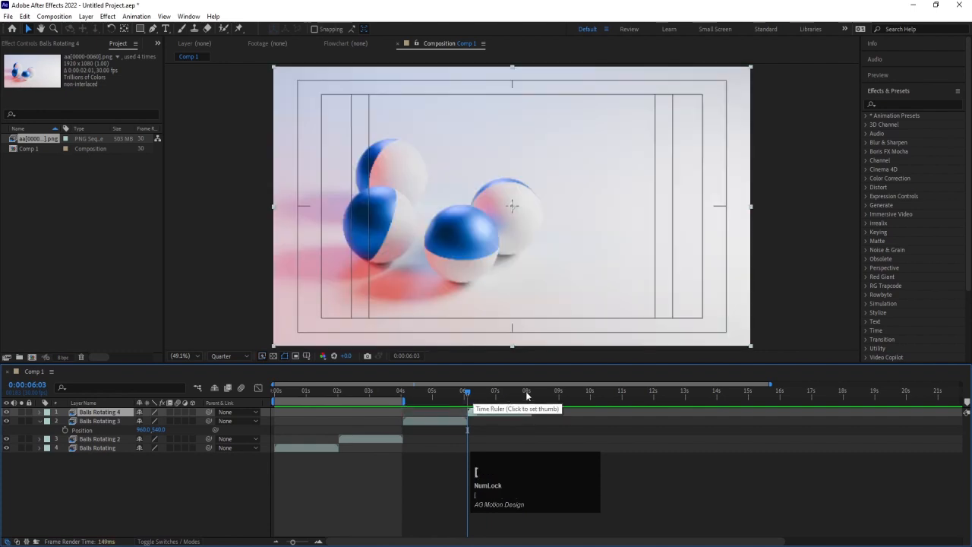
Set the end of the work area to 0:00:08:03, where the Balls Rotating 4 layer ends
{"action": "left_click", "coordinate": [528, 394]}
{"action": "left_click_drag", "start_coordinate": [530, 394], "coordinate": [531, 395]}
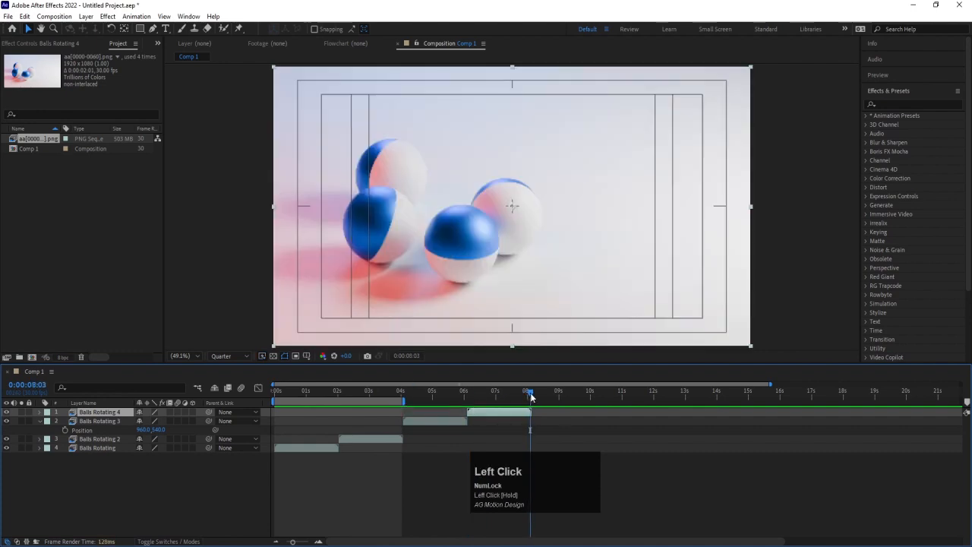
{"action": "key", "text": "n"}
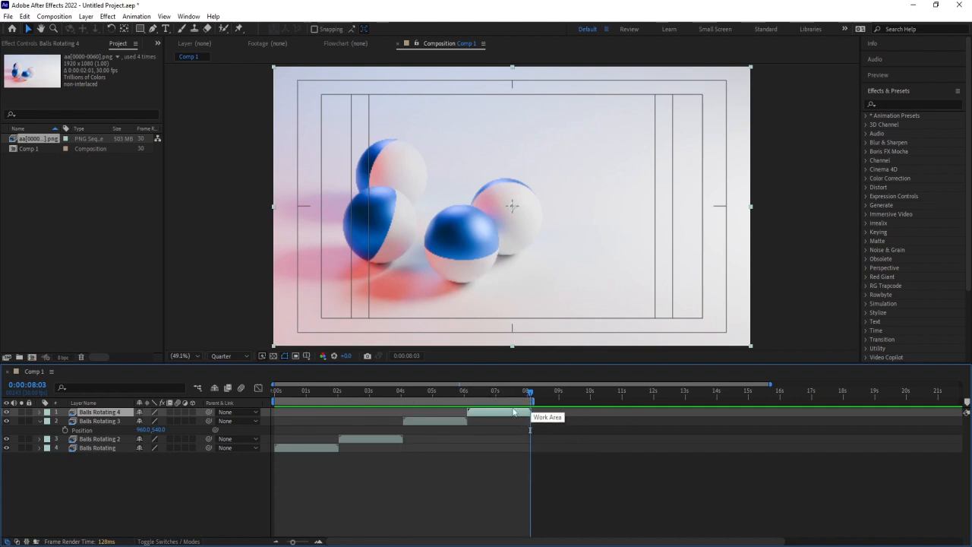
Preview the work area with the four consecutive layers, collapse the Balls Rotating 3 layer's properties, and deselect all layers
{"action": "key", "text": "space"}
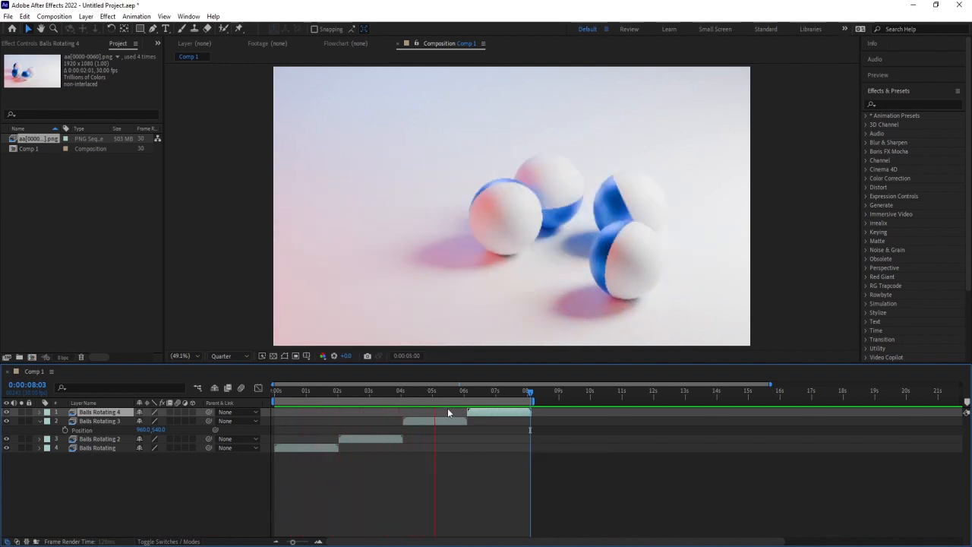
{"action": "key", "text": "space"}
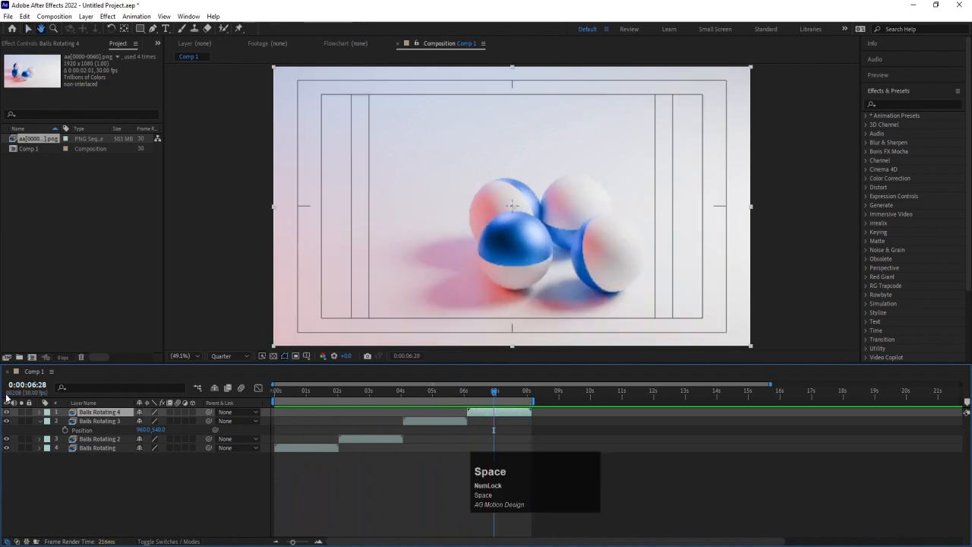
{"action": "left_click", "coordinate": [40, 420]}
{"action": "key", "text": "space"}
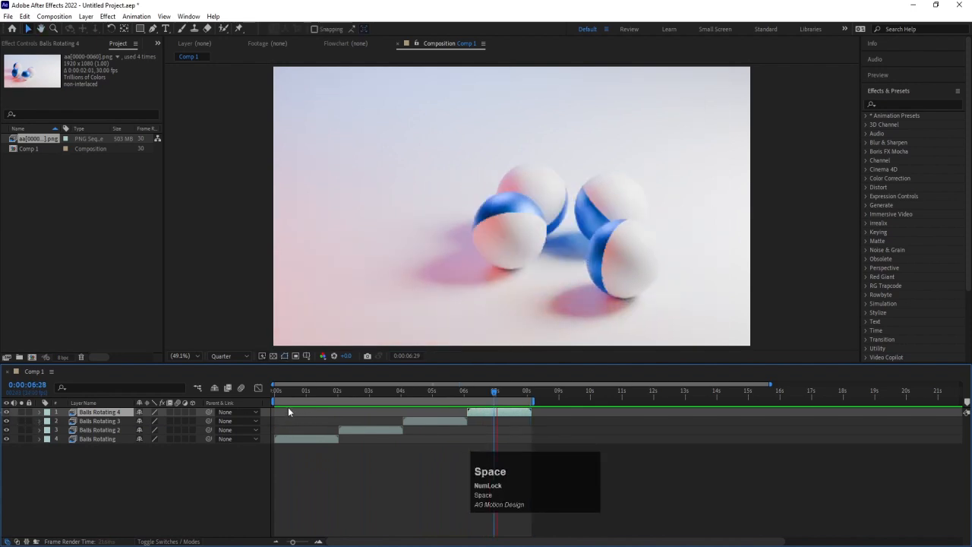
{"action": "key", "text": "space"}
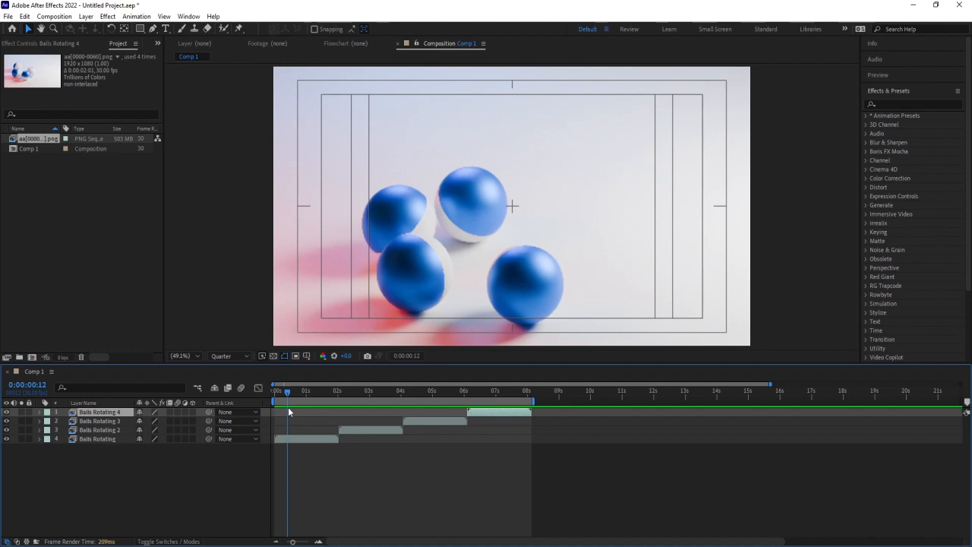
{"action": "left_click", "coordinate": [114, 457]}
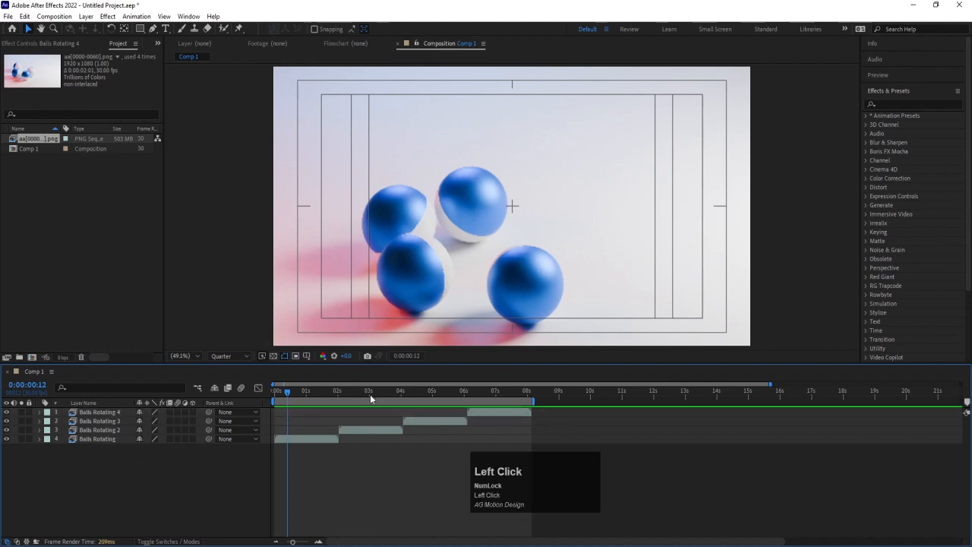